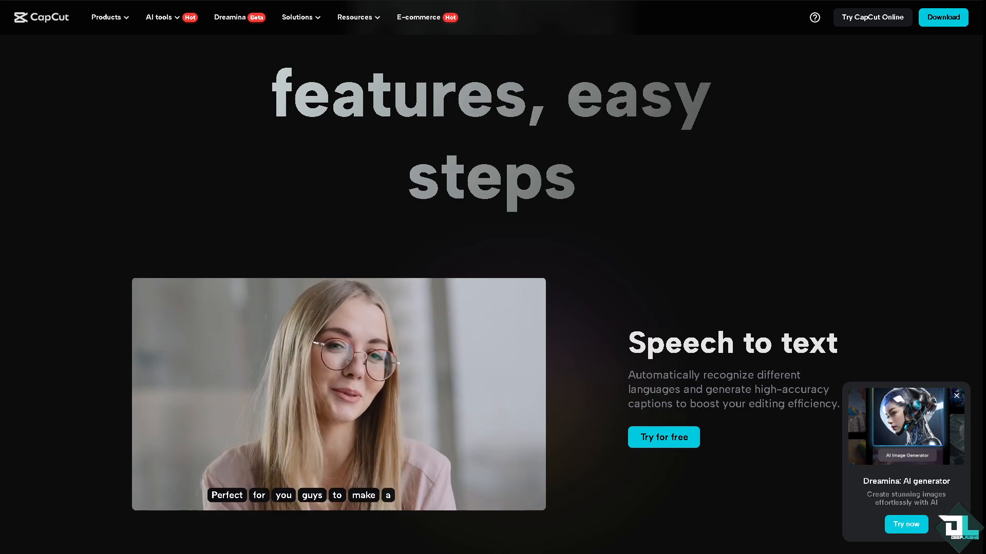
Open CapCut Online and browse the feature slides in the welcome dialog.
{"action": "left_click", "coordinate": [861, 23]}
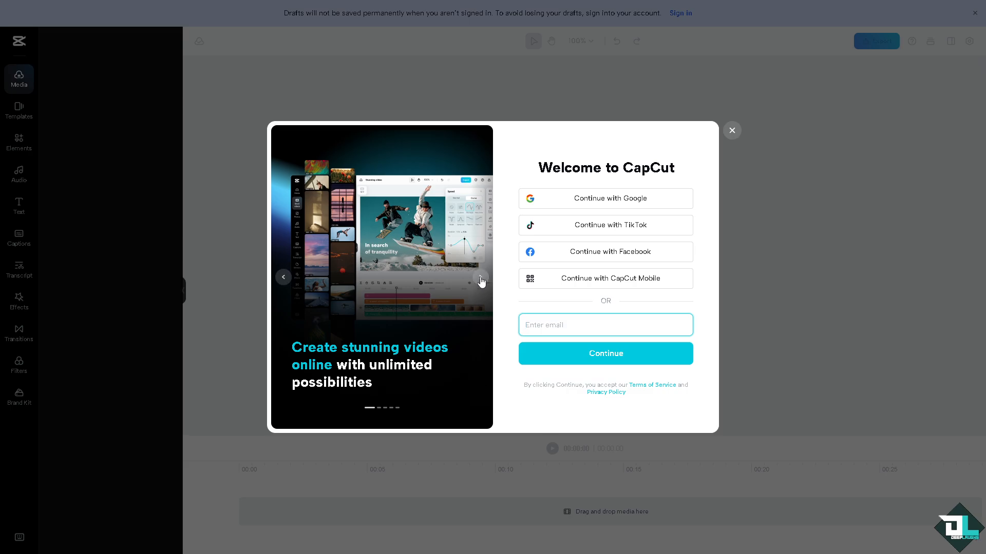
{"action": "left_click", "coordinate": [481, 277]}
{"action": "left_click", "coordinate": [482, 278]}
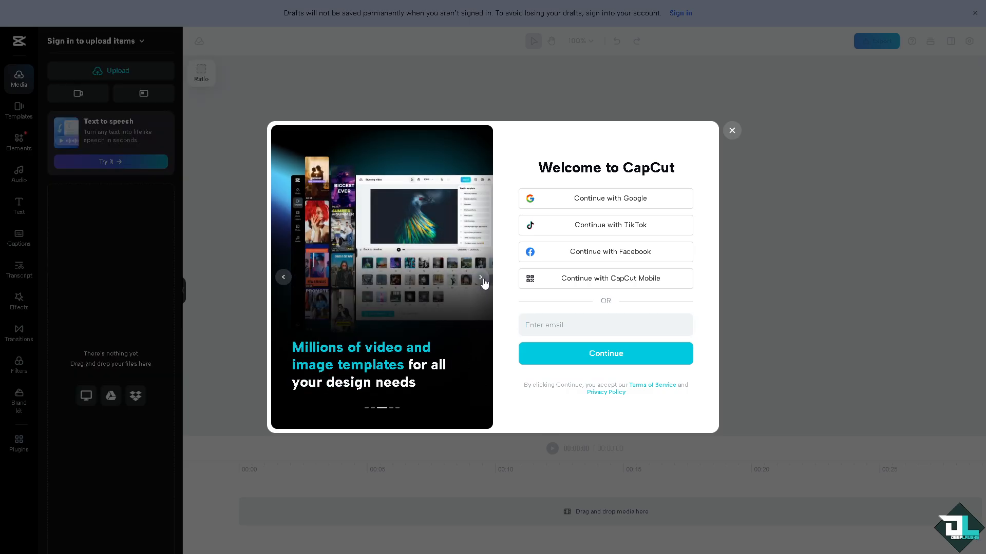
{"action": "left_click", "coordinate": [482, 278]}
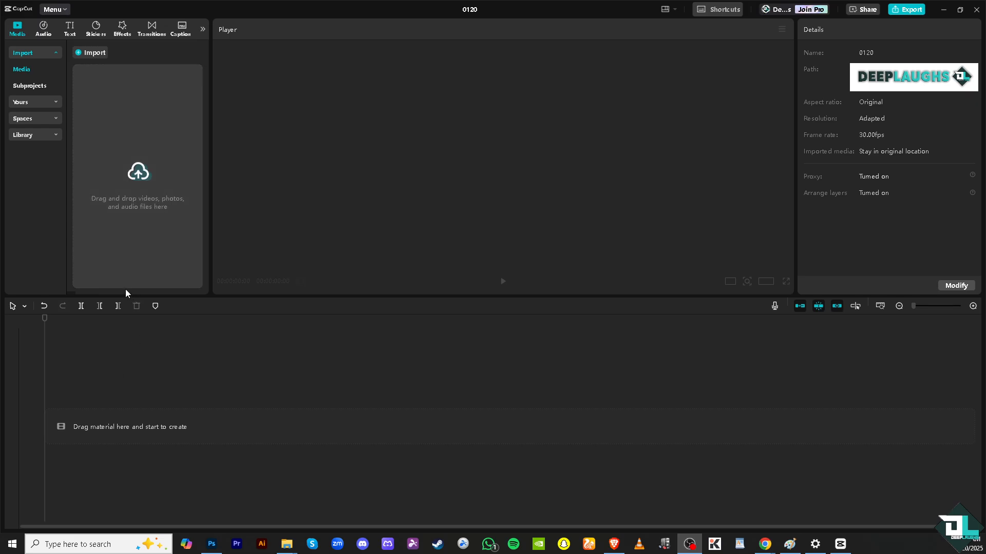
Search the stock media library for "Youtube welcome".
{"action": "left_click", "coordinate": [45, 136]}
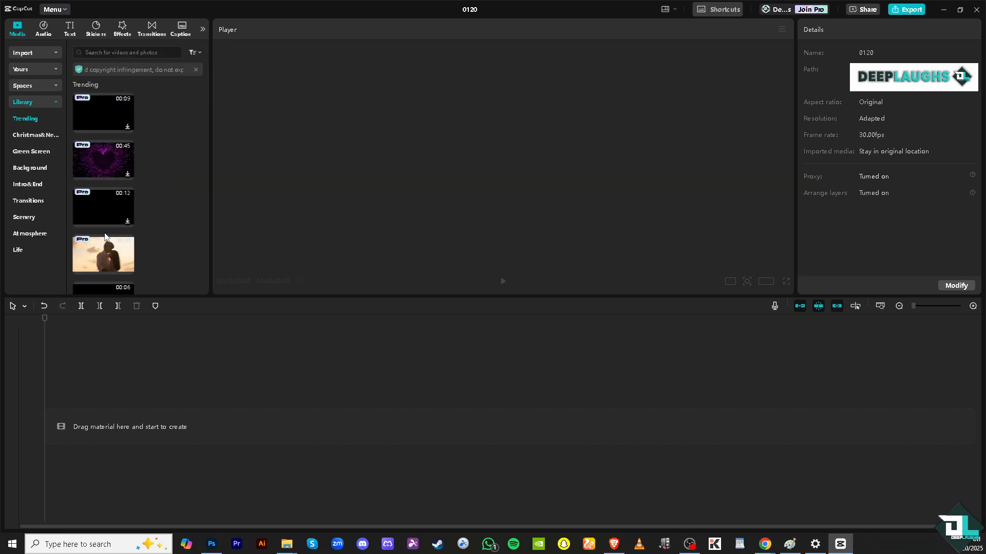
{"action": "scroll", "coordinate": [103, 238], "scroll_direction": "down", "scroll_amount": 5}
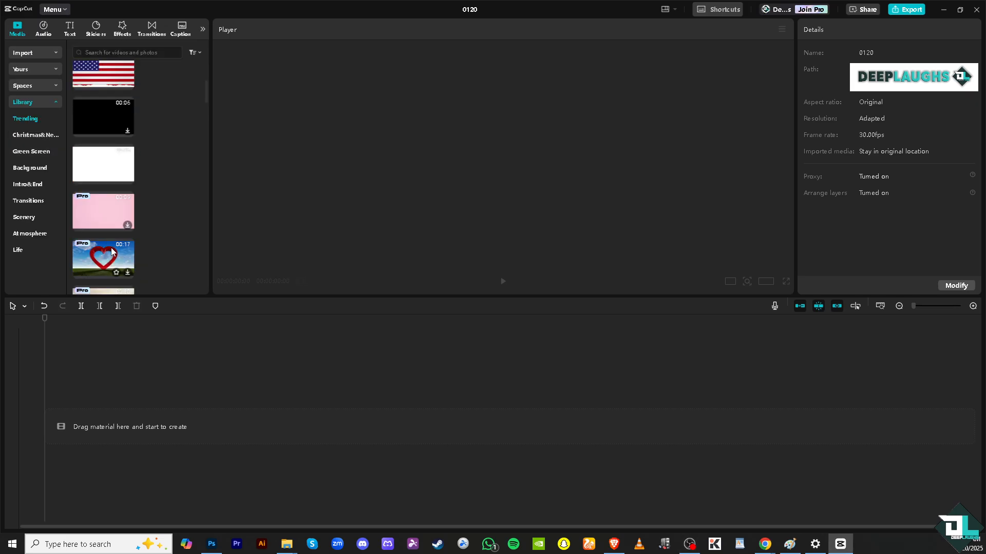
{"action": "scroll", "coordinate": [108, 252], "scroll_direction": "down", "scroll_amount": 5}
{"action": "scroll", "coordinate": [111, 245], "scroll_direction": "down", "scroll_amount": 2}
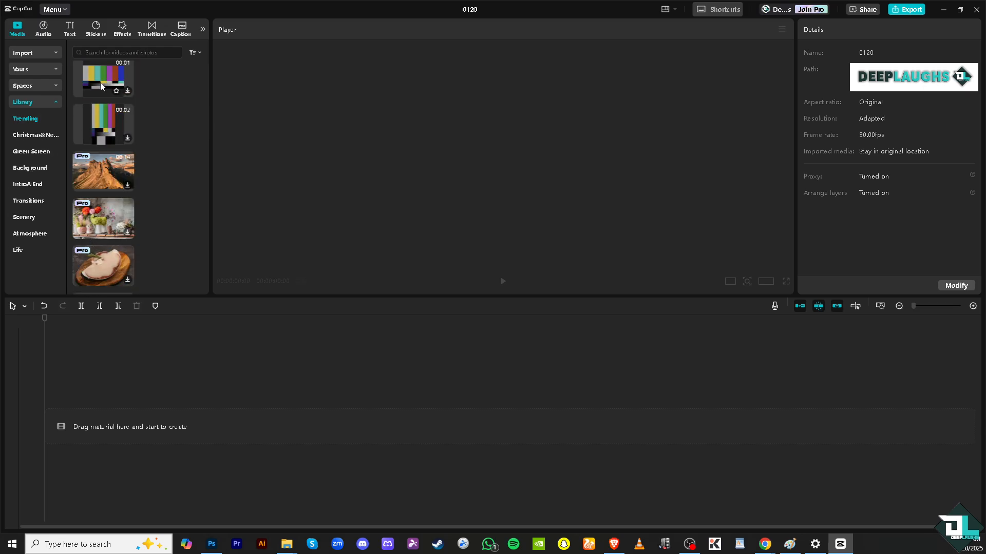
{"action": "left_click", "coordinate": [124, 53]}
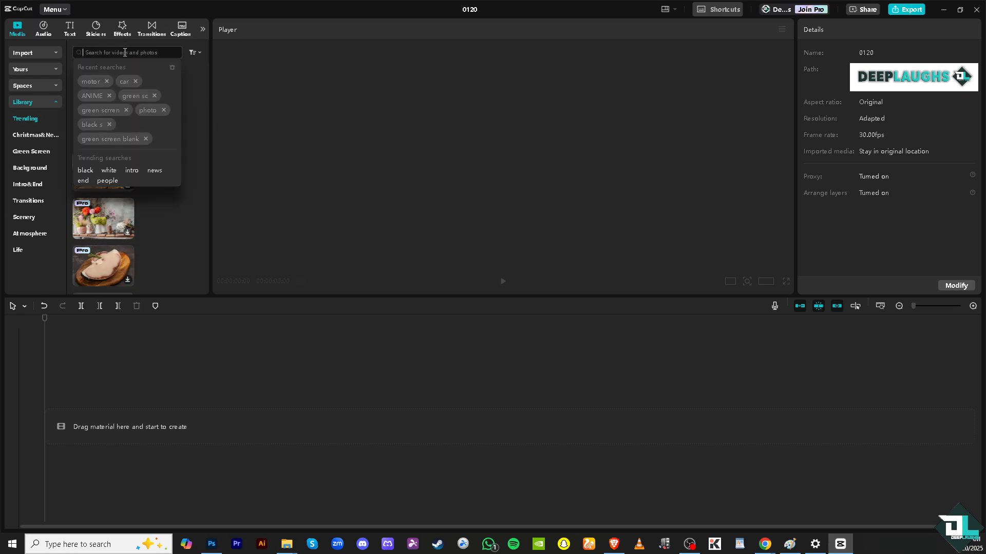
{"action": "type", "text": "Youtube"}
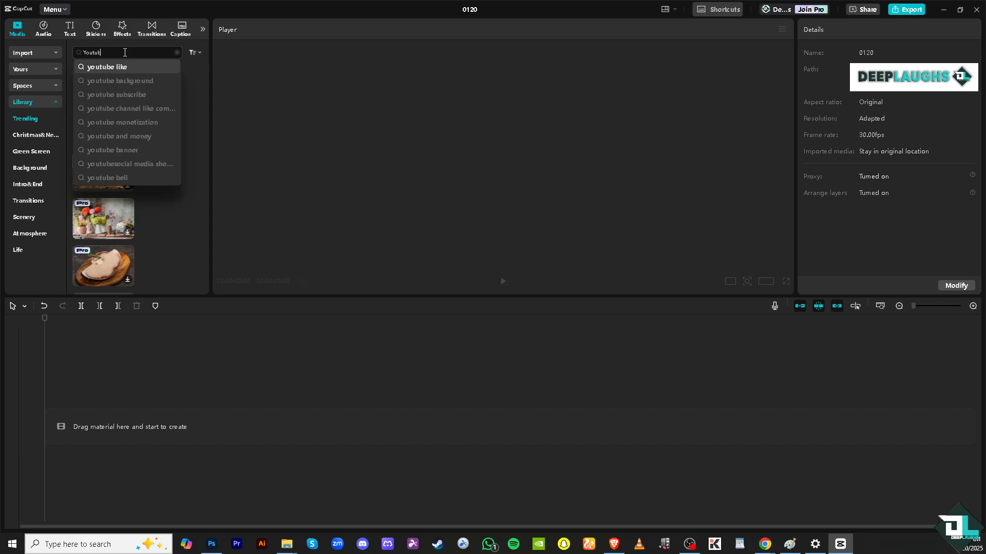
{"action": "type", "text": " we"}
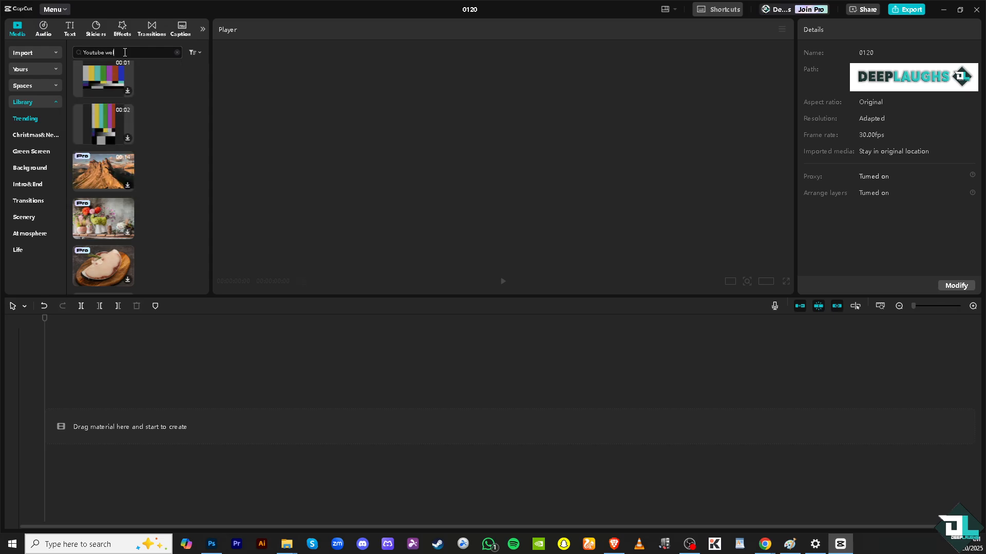
{"action": "type", "text": "lcome"}
{"action": "key", "text": "Return"}
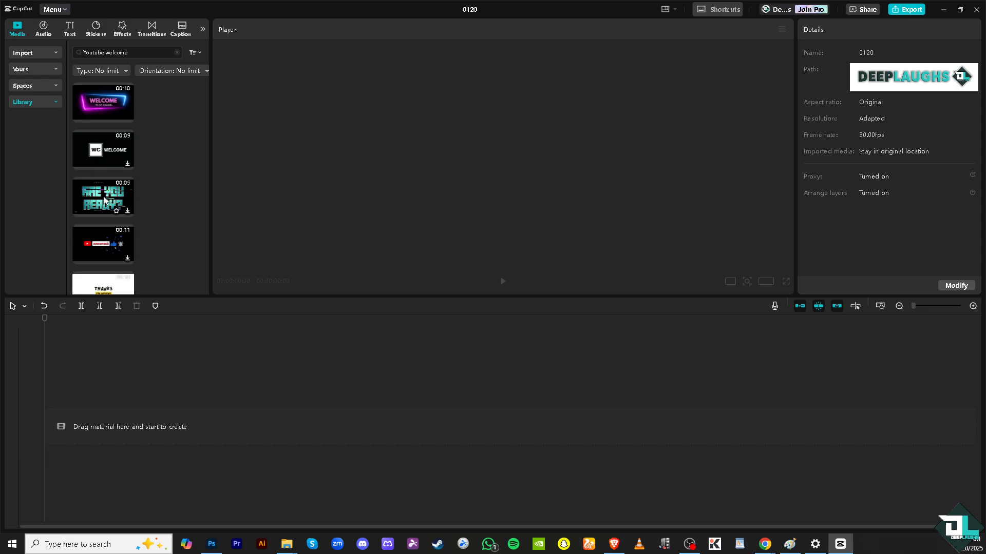
{"action": "left_click_drag", "start_coordinate": [102, 199], "coordinate": [93, 390]}
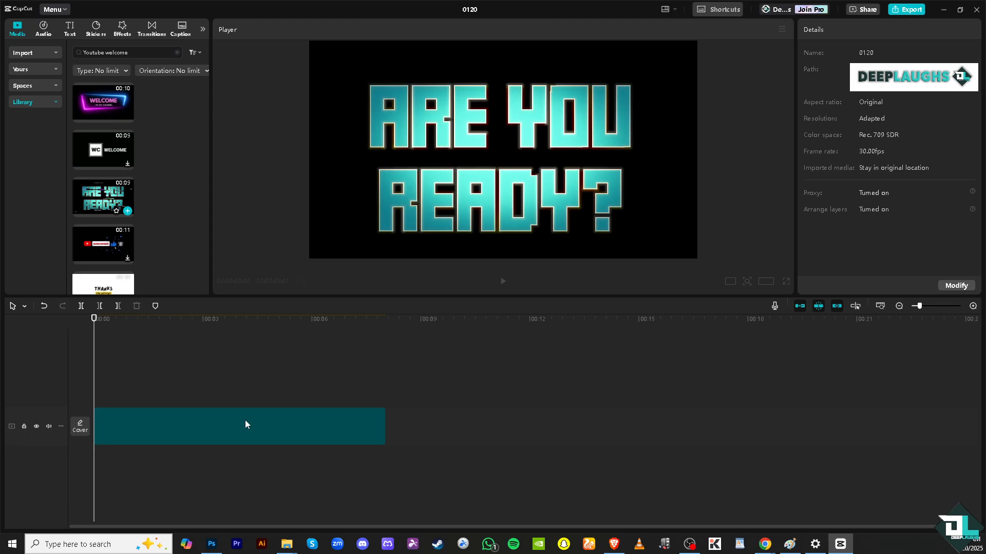
{"action": "left_click", "coordinate": [259, 410]}
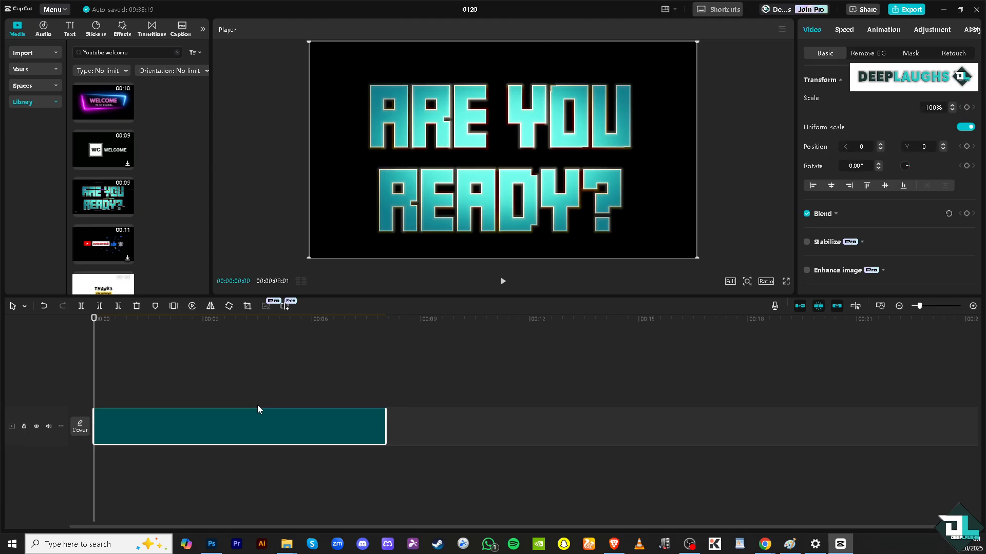
{"action": "key", "text": "Delete"}
Add the pink and blue WELCOME intro at the timeline's start and place it high in the frame at about 62% scale, Y about 414.
{"action": "left_click_drag", "start_coordinate": [102, 100], "coordinate": [92, 389]}
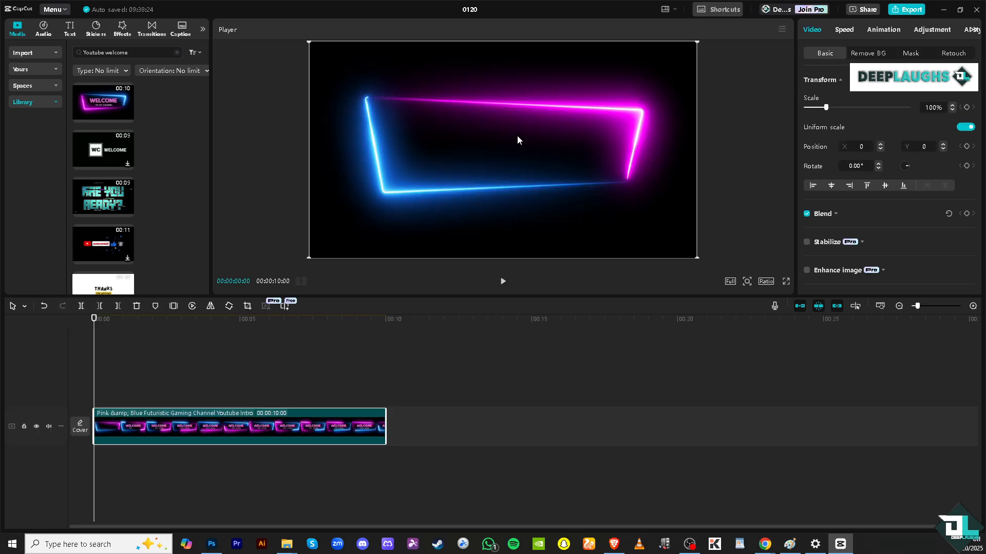
{"action": "left_click", "coordinate": [502, 281]}
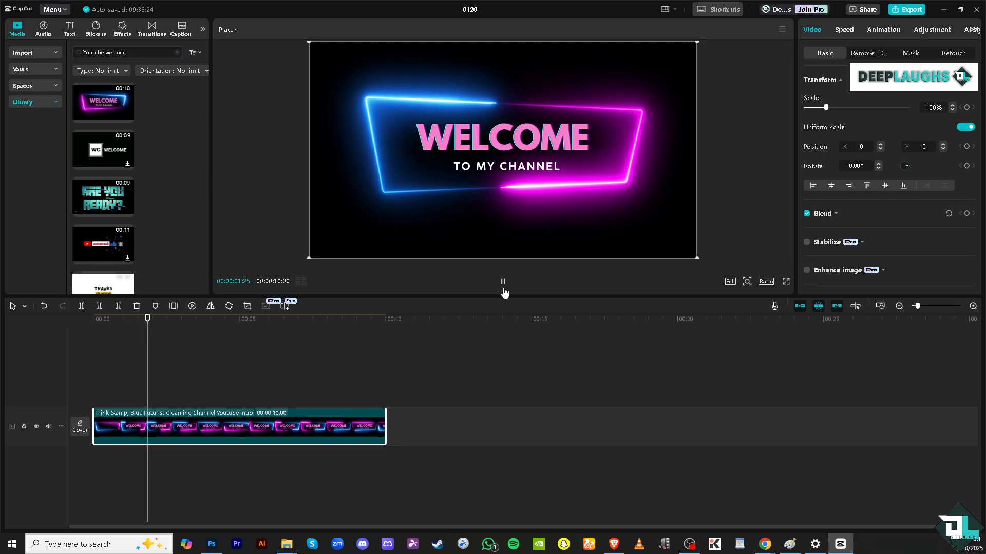
{"action": "left_click", "coordinate": [503, 283]}
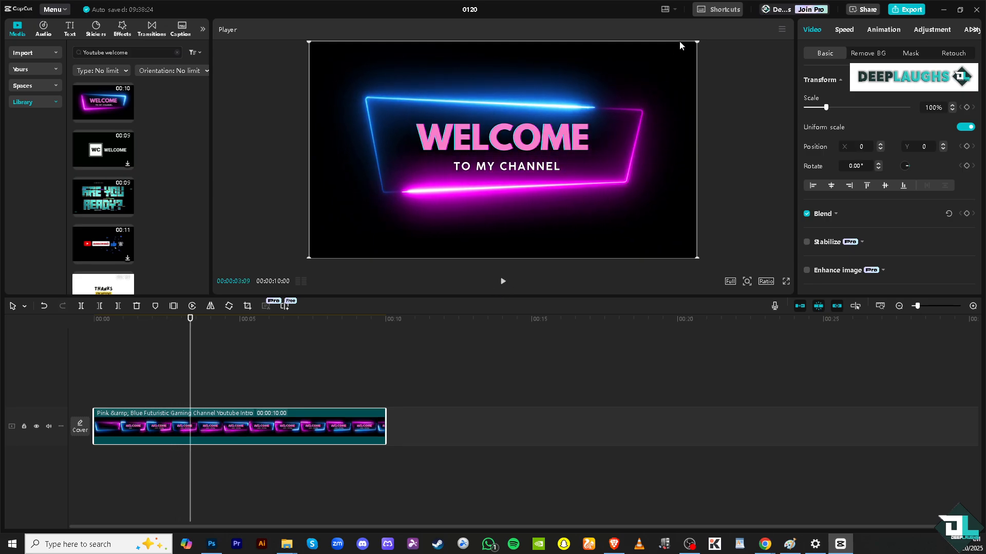
{"action": "left_click_drag", "start_coordinate": [698, 43], "coordinate": [623, 83]}
{"action": "left_click_drag", "start_coordinate": [542, 140], "coordinate": [533, 100]}
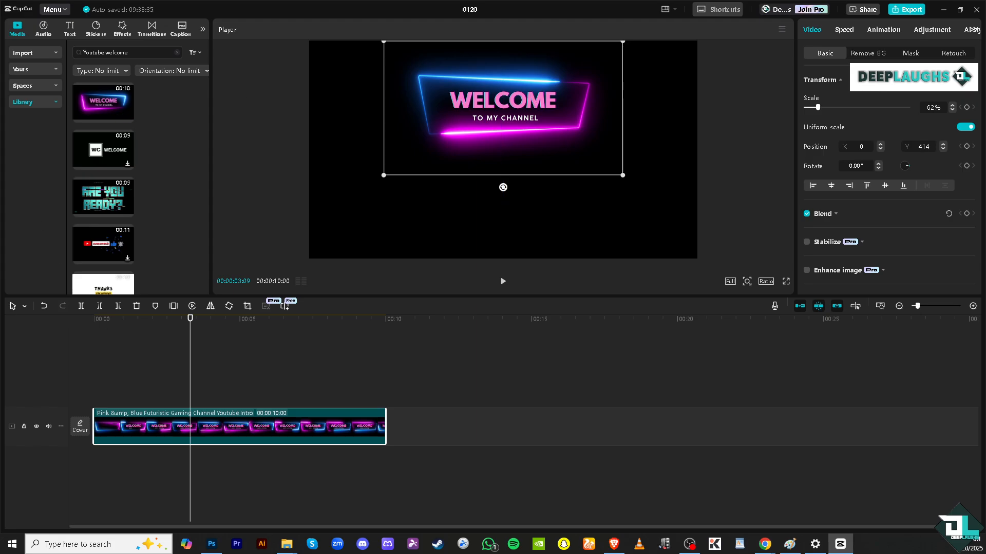
Import the How to Create Template in Capcut.png image above the intro clip, starting at 00:00 and lasting 10 seconds.
{"action": "left_click", "coordinate": [41, 53]}
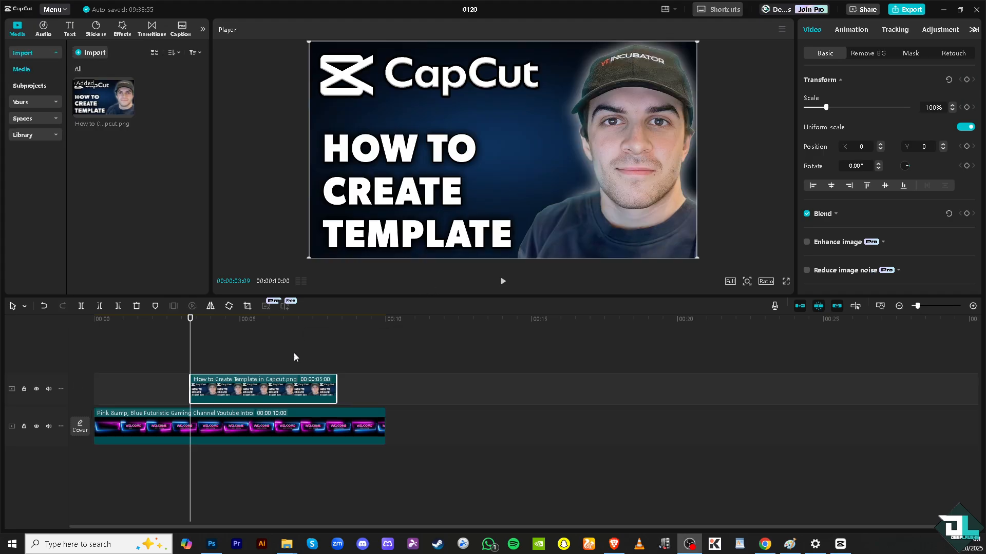
{"action": "left_click_drag", "start_coordinate": [282, 393], "coordinate": [180, 386]}
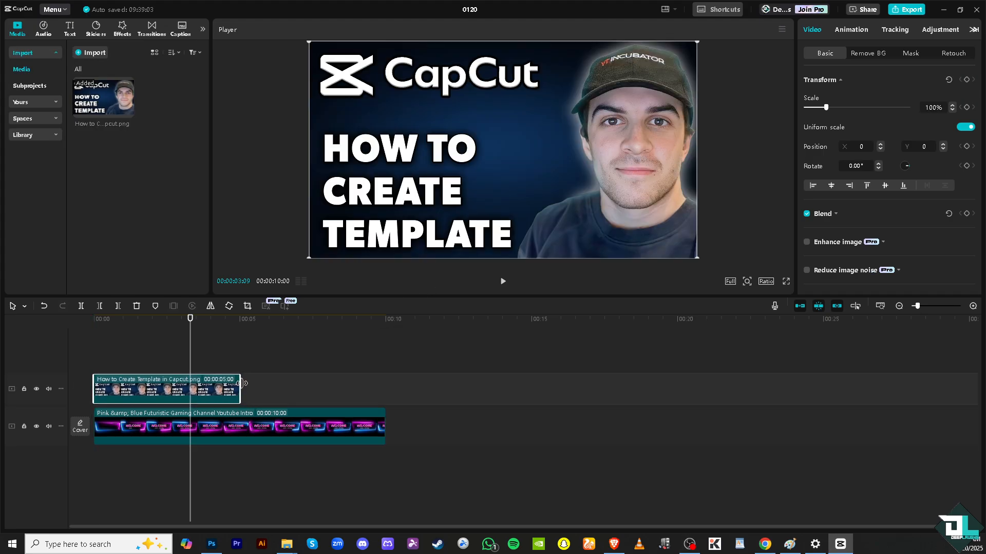
{"action": "left_click_drag", "start_coordinate": [242, 384], "coordinate": [382, 396]}
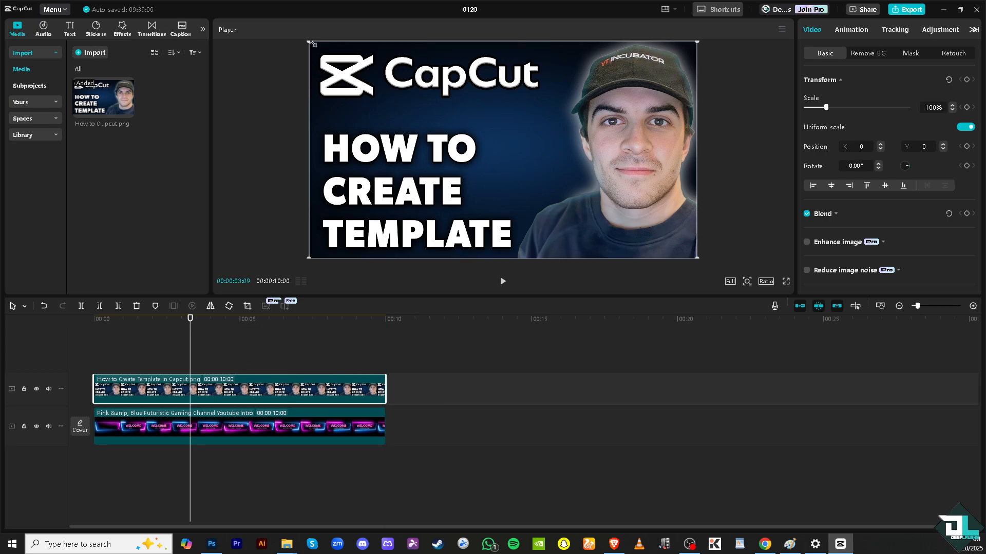
Scale the thumbnail image to about 55% and center it below the WELCOME graphic at X 0, Y about -485.
{"action": "left_click_drag", "start_coordinate": [310, 41], "coordinate": [445, 131]}
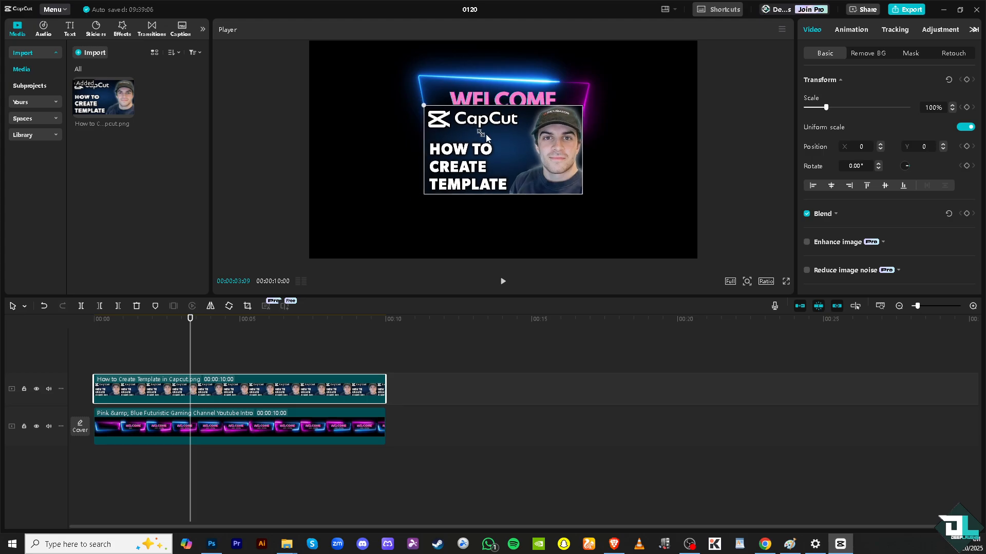
{"action": "left_click_drag", "start_coordinate": [529, 159], "coordinate": [520, 215]}
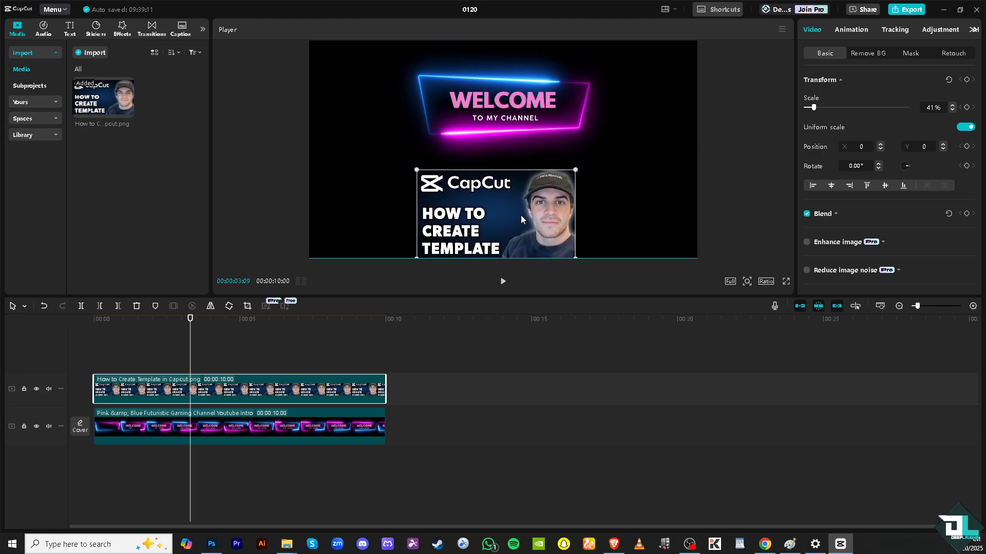
{"action": "left_click_drag", "start_coordinate": [577, 165], "coordinate": [611, 150]}
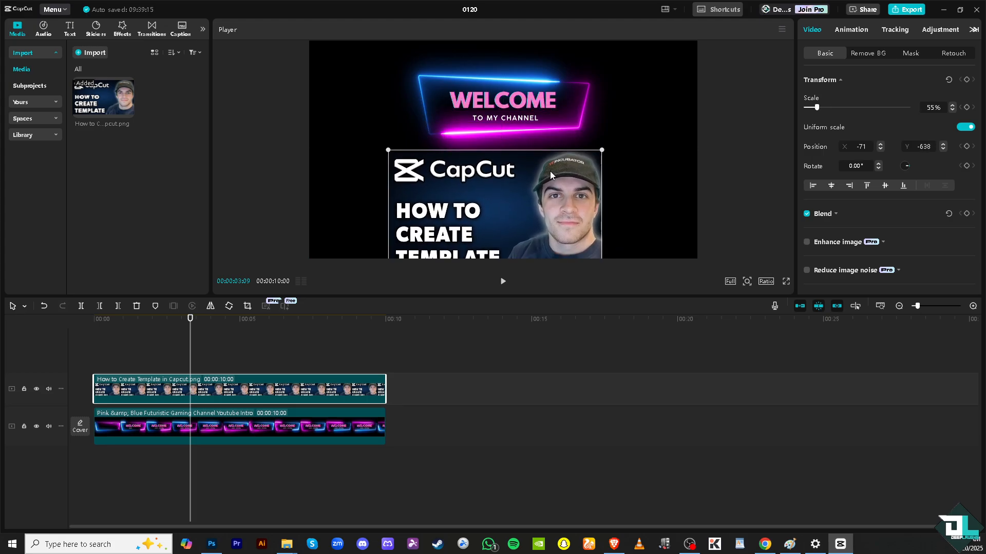
{"action": "left_click_drag", "start_coordinate": [549, 171], "coordinate": [555, 163]}
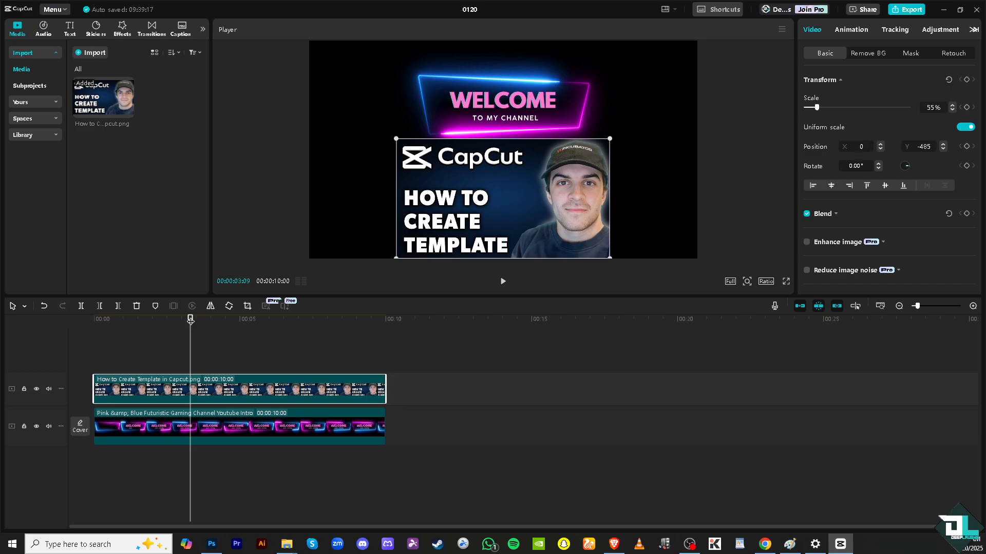
Play the composition from the beginning for a few seconds to check the layout.
{"action": "left_click_drag", "start_coordinate": [190, 319], "coordinate": [94, 319]}
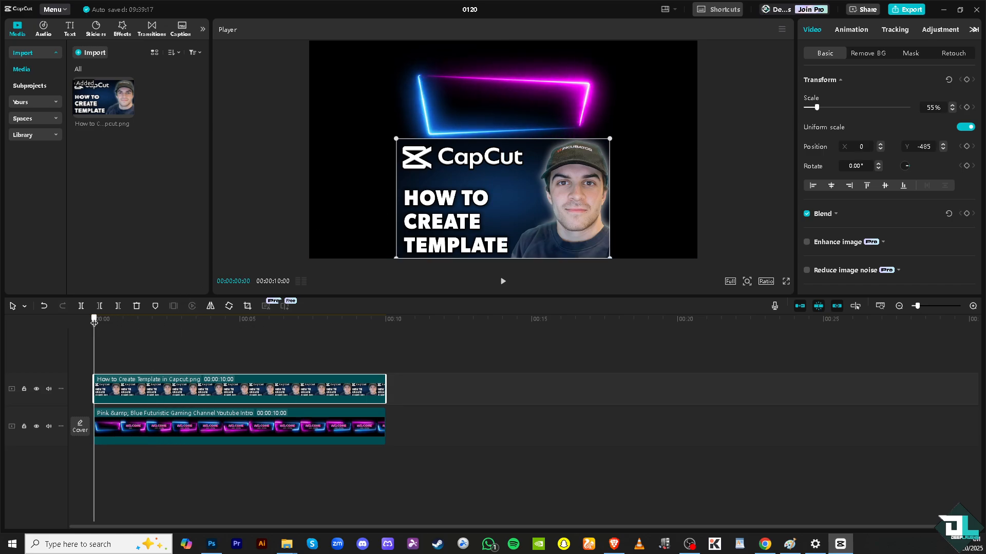
{"action": "left_click", "coordinate": [503, 282]}
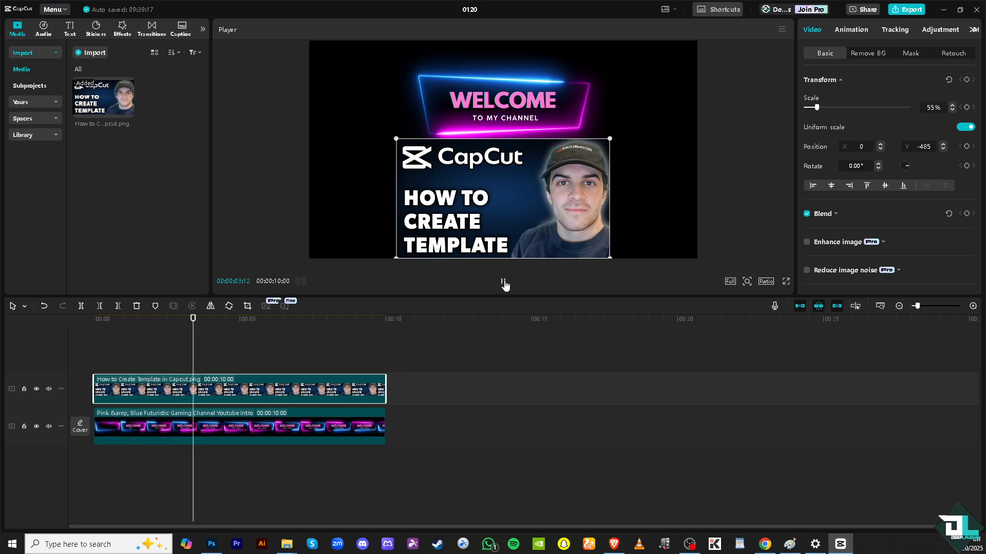
{"action": "left_click", "coordinate": [504, 284]}
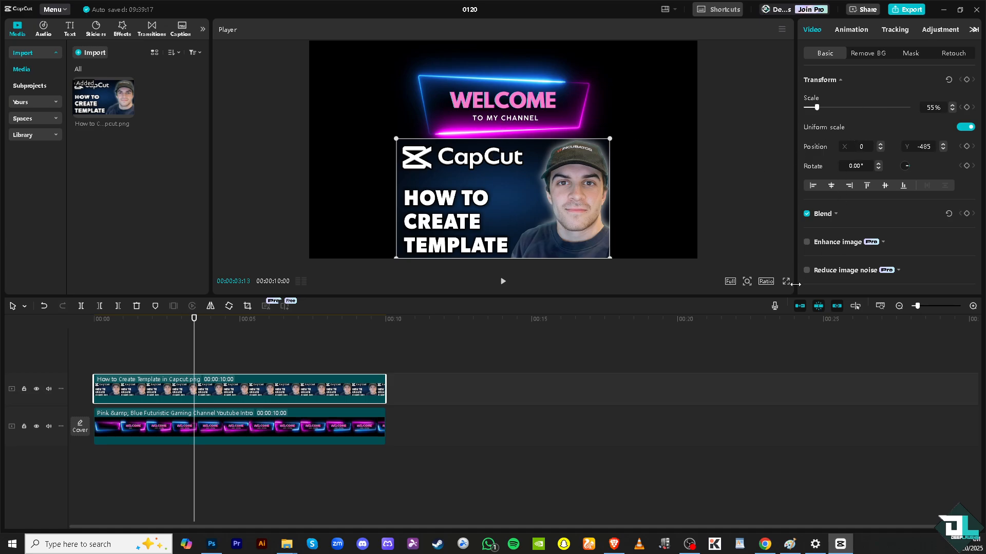
Apply the Rotate entrance animation to the thumbnail image with a duration of 10.0 s.
{"action": "left_click", "coordinate": [855, 30]}
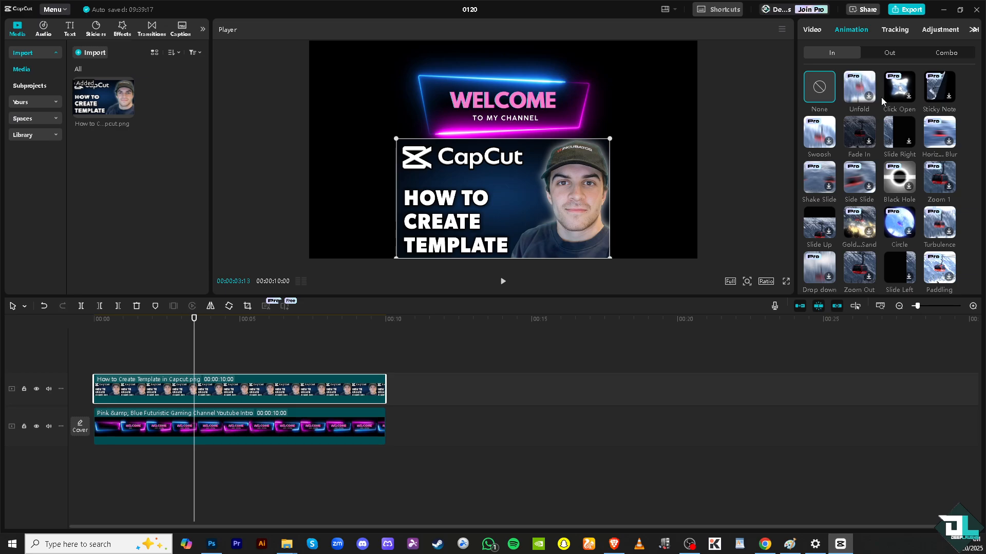
{"action": "scroll", "coordinate": [849, 216], "scroll_direction": "down", "scroll_amount": 1}
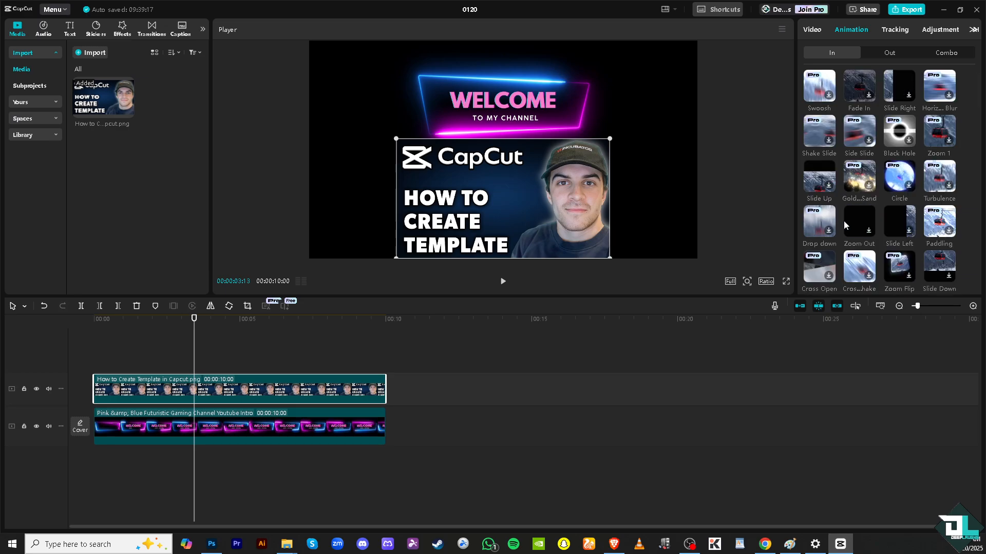
{"action": "scroll", "coordinate": [845, 226], "scroll_direction": "down", "scroll_amount": 2}
{"action": "scroll", "coordinate": [855, 234], "scroll_direction": "down", "scroll_amount": 4}
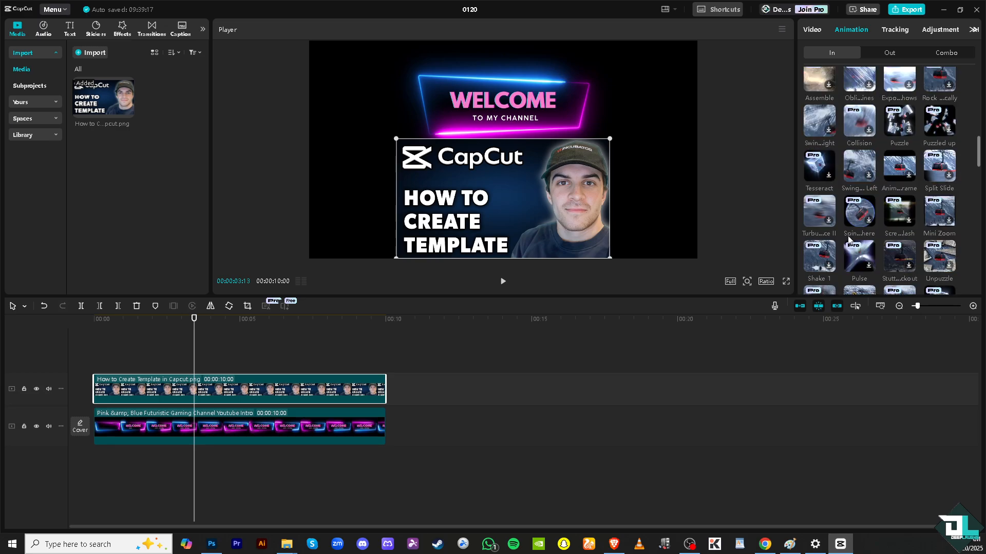
{"action": "scroll", "coordinate": [880, 241], "scroll_direction": "down", "scroll_amount": 5}
{"action": "scroll", "coordinate": [896, 246], "scroll_direction": "down", "scroll_amount": 2}
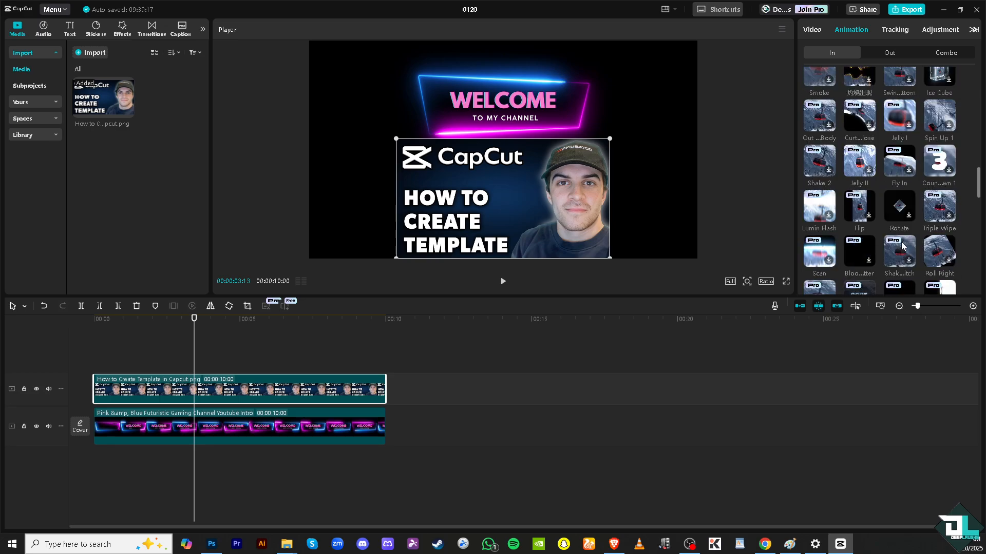
{"action": "left_click", "coordinate": [900, 214]}
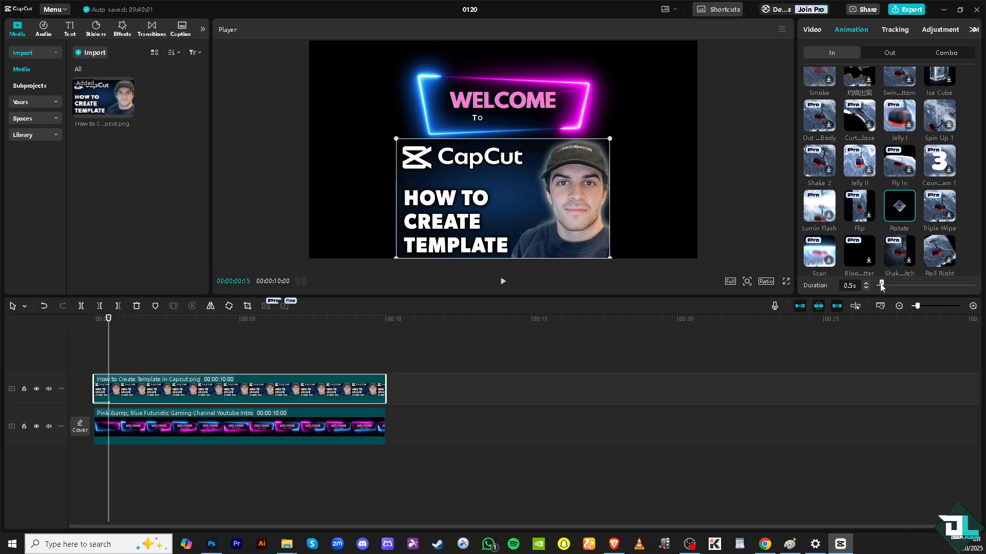
{"action": "left_click_drag", "start_coordinate": [881, 286], "coordinate": [974, 286]}
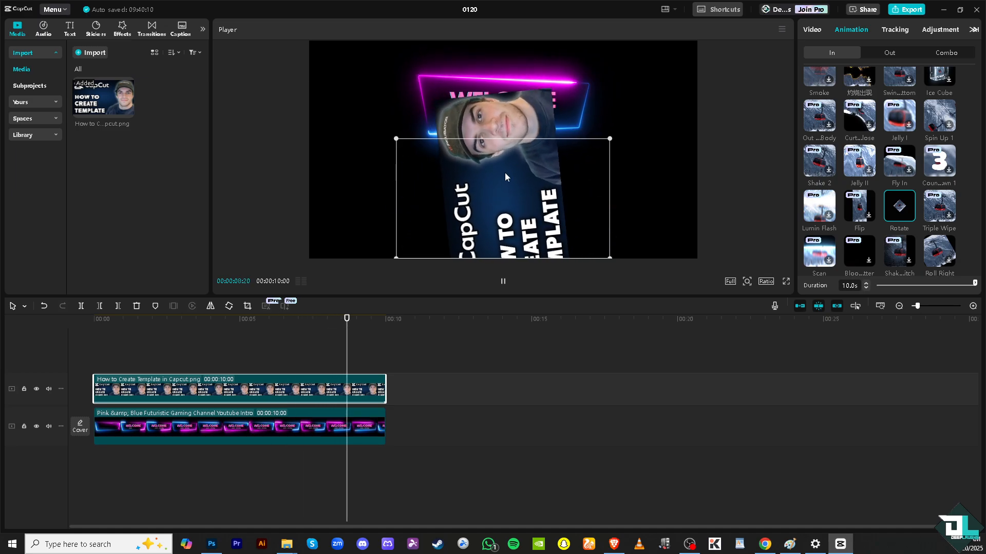
Apply the Blinds entrance animation to the YouTube intro clip with a duration of 10.0 s.
{"action": "left_click", "coordinate": [293, 432]}
{"action": "scroll", "coordinate": [857, 225], "scroll_direction": "down", "scroll_amount": 1}
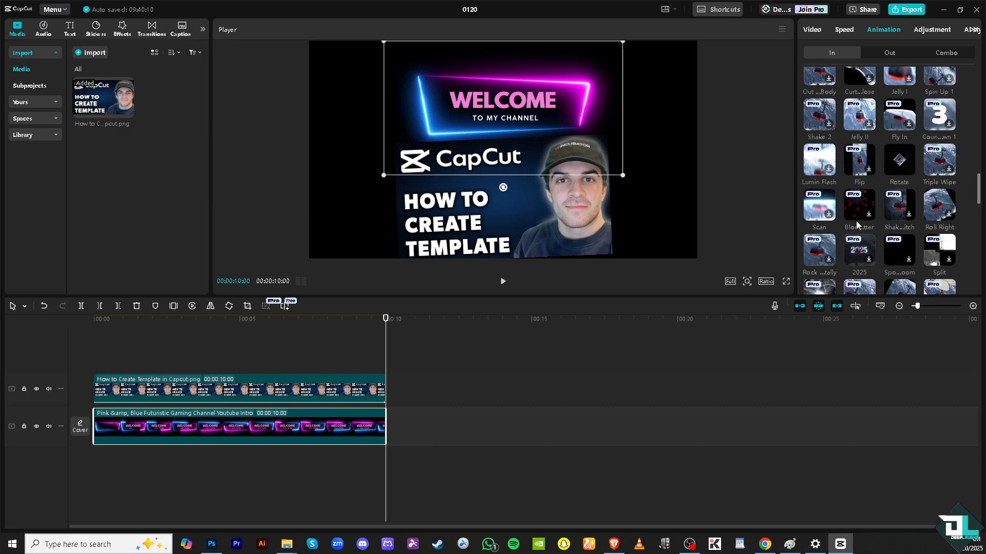
{"action": "scroll", "coordinate": [868, 223], "scroll_direction": "down", "scroll_amount": 2}
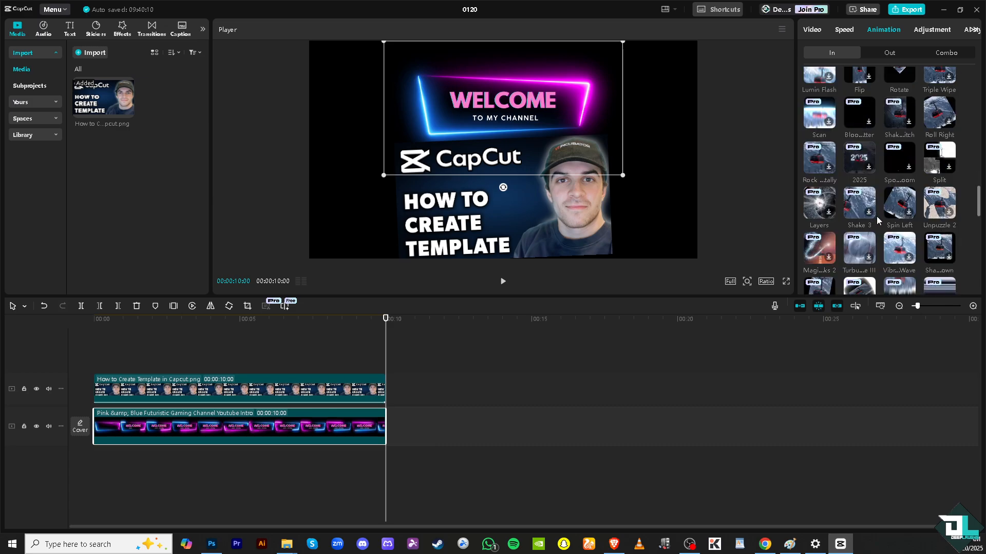
{"action": "scroll", "coordinate": [904, 225], "scroll_direction": "down", "scroll_amount": 2}
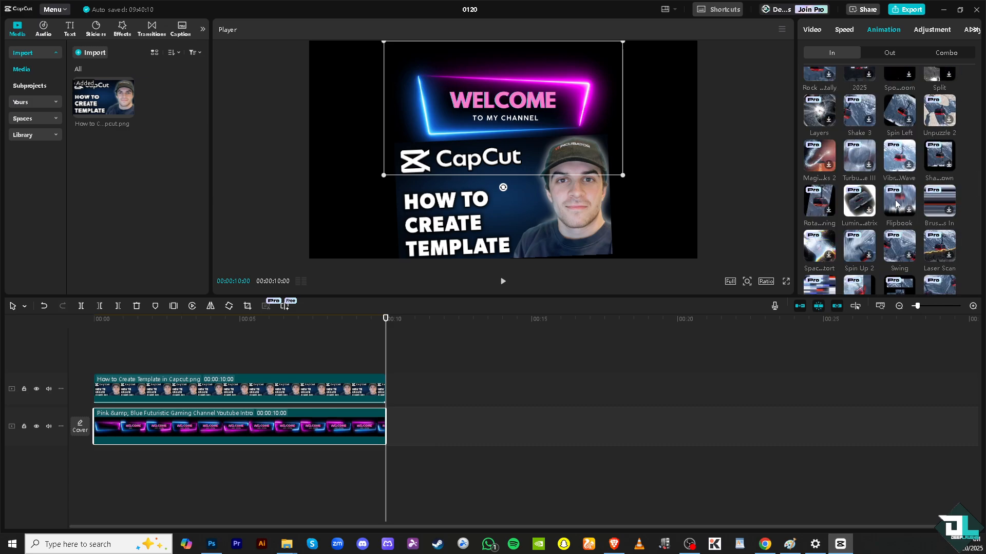
{"action": "scroll", "coordinate": [894, 226], "scroll_direction": "down", "scroll_amount": 4}
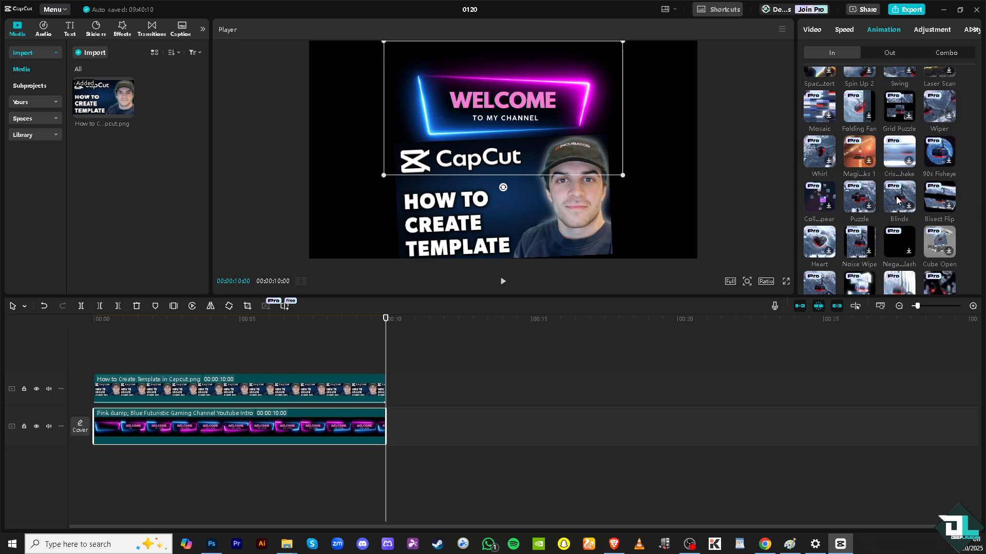
{"action": "left_click", "coordinate": [897, 200]}
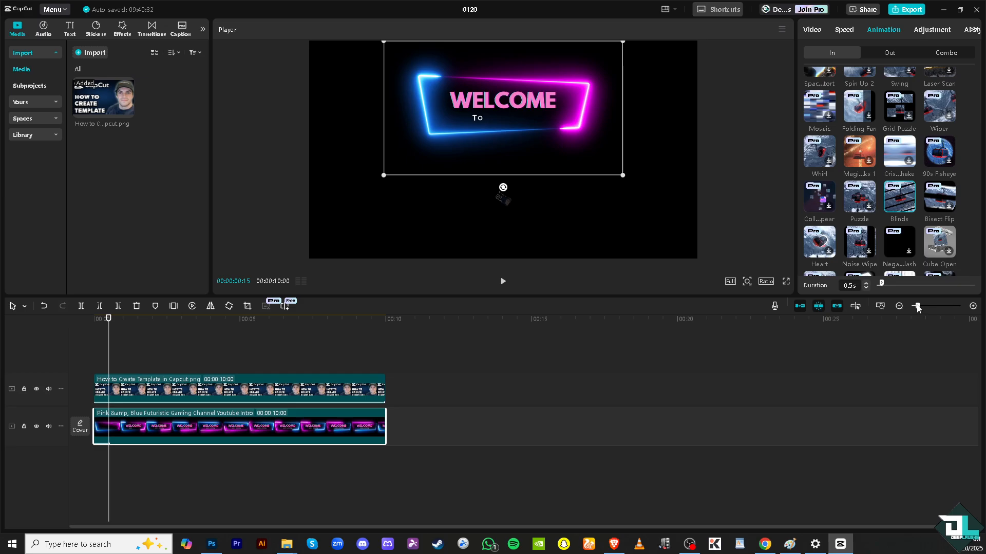
{"action": "left_click_drag", "start_coordinate": [882, 285], "coordinate": [974, 287]}
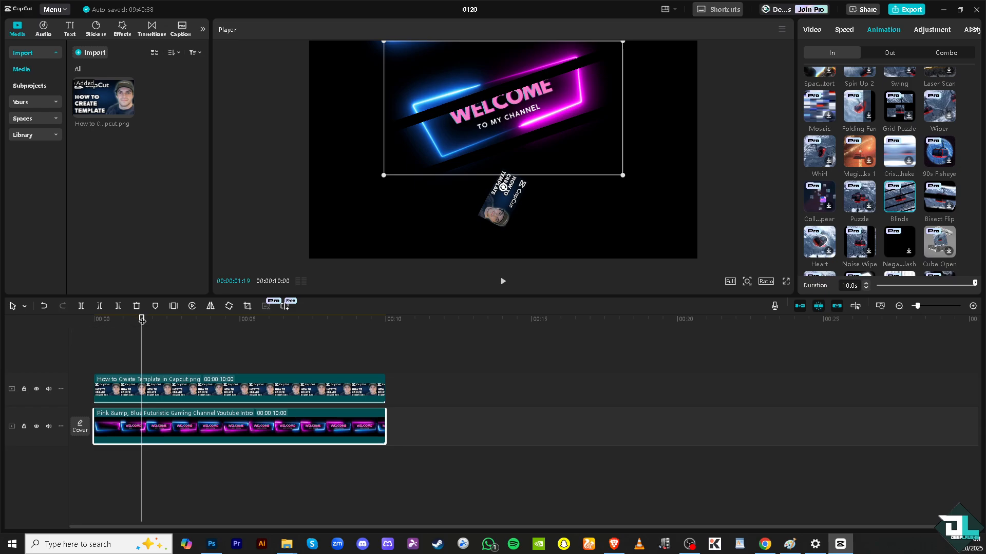
Play the composition from the beginning to the end to check the animations on both clips.
{"action": "left_click", "coordinate": [93, 319]}
{"action": "left_click", "coordinate": [503, 282]}
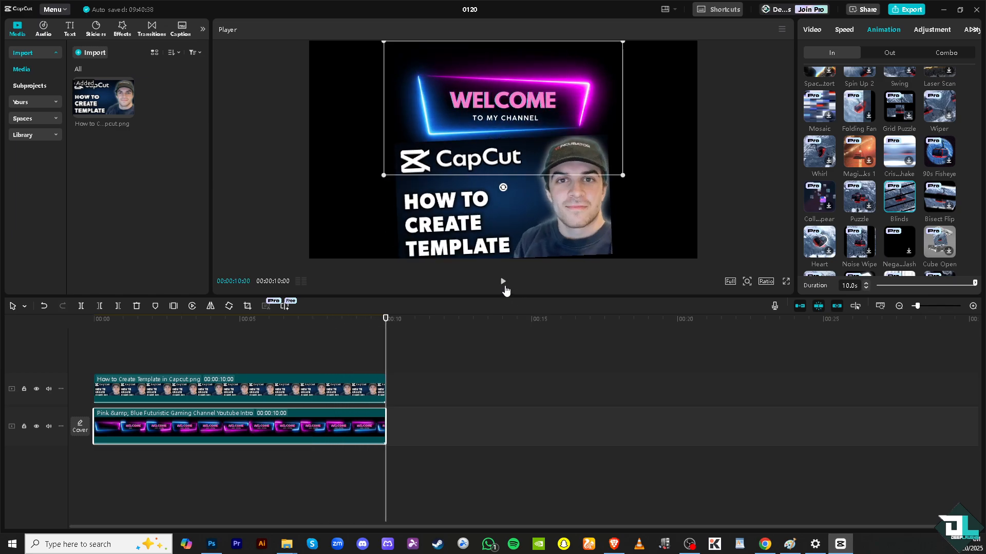
Show the motion tracking settings for the thumbnail image, look through the direction options, and return the playhead to the start.
{"action": "left_click", "coordinate": [531, 238]}
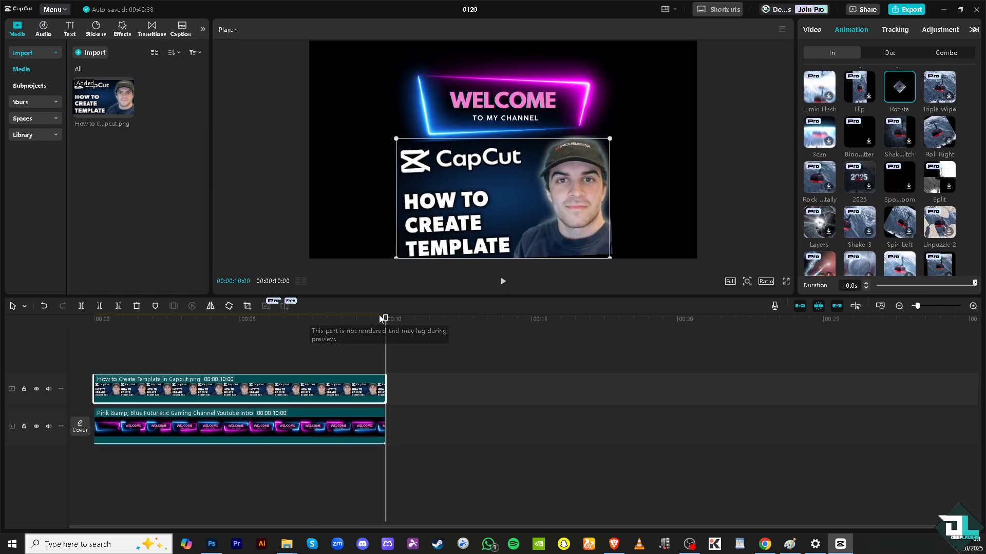
{"action": "mouse_move", "coordinate": [386, 321]}
{"action": "left_mouse_down"}
{"action": "mouse_move", "coordinate": [374, 320]}
{"action": "mouse_move", "coordinate": [398, 321]}
{"action": "left_mouse_up"}
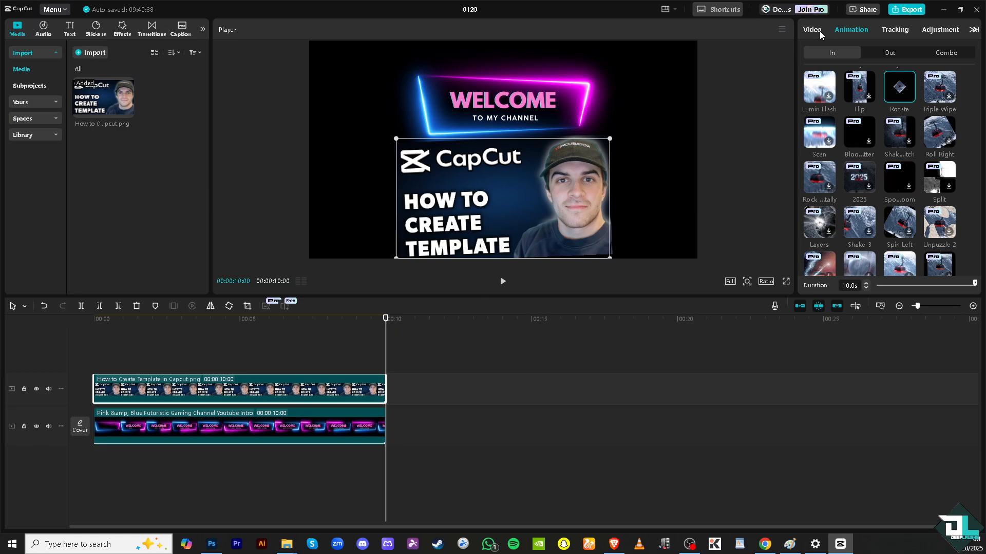
{"action": "left_click", "coordinate": [900, 29]}
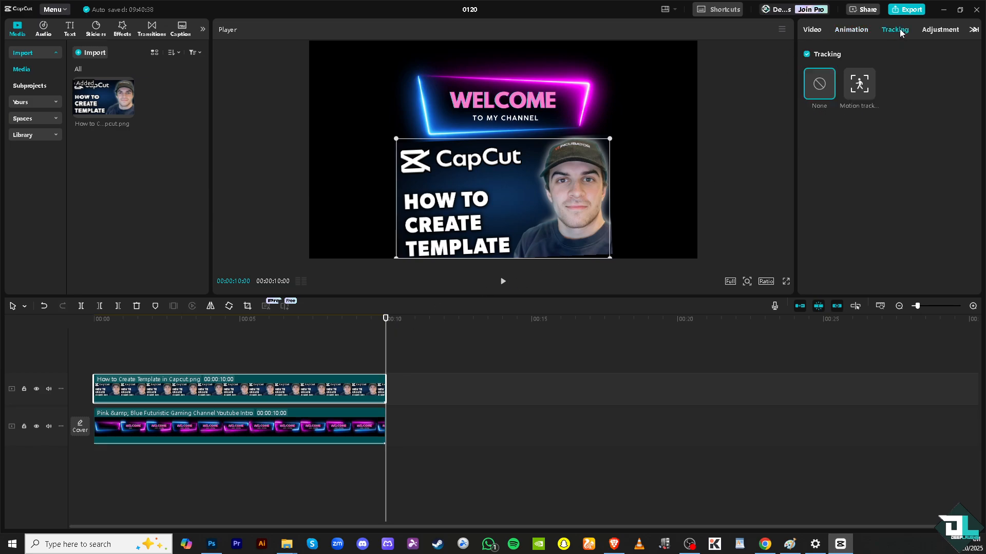
{"action": "left_click", "coordinate": [859, 84]}
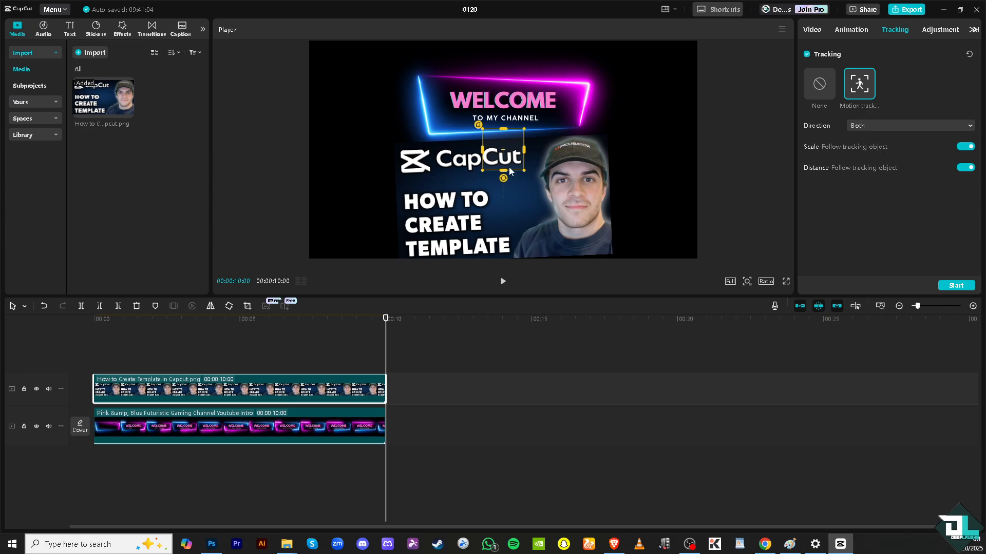
{"action": "left_click", "coordinate": [885, 127]}
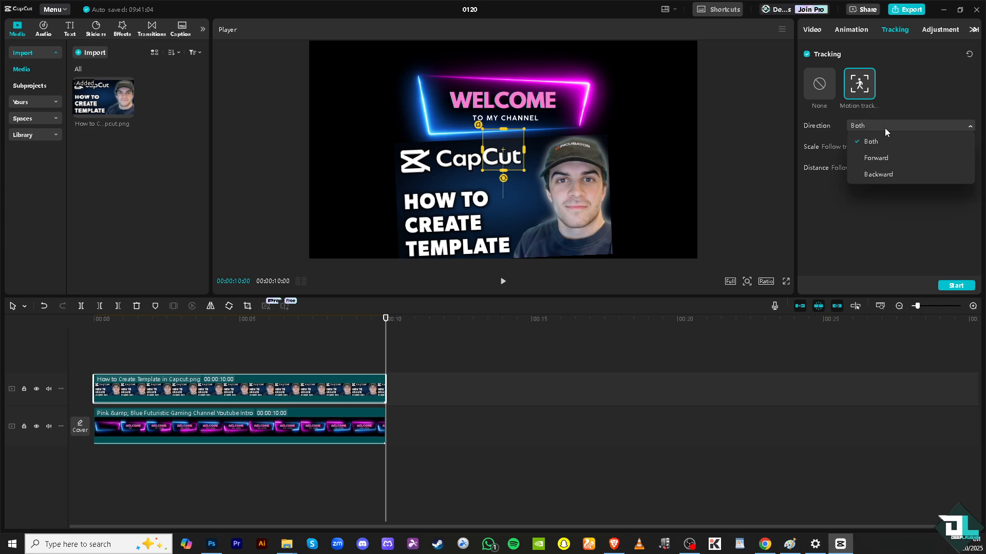
{"action": "left_click", "coordinate": [876, 208]}
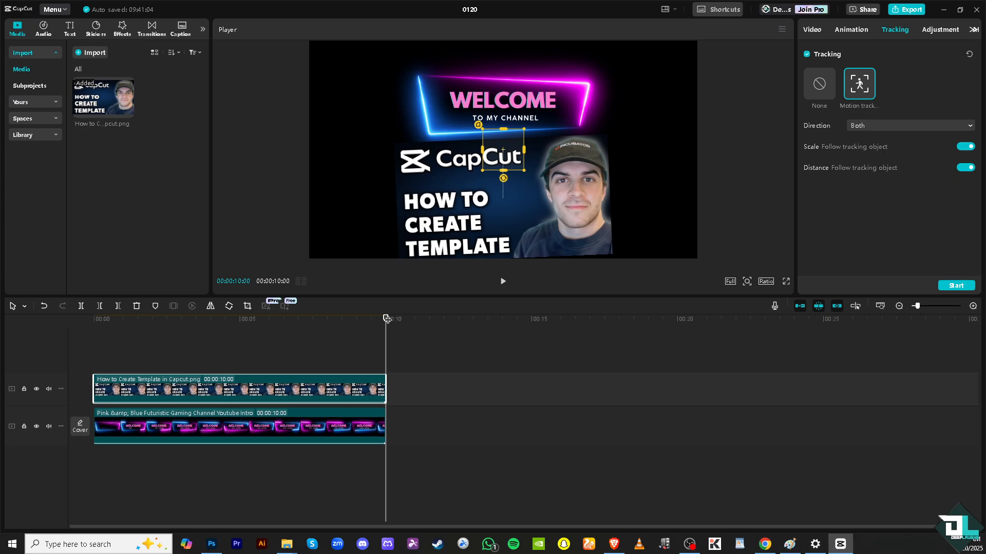
{"action": "left_click_drag", "start_coordinate": [386, 319], "coordinate": [97, 306]}
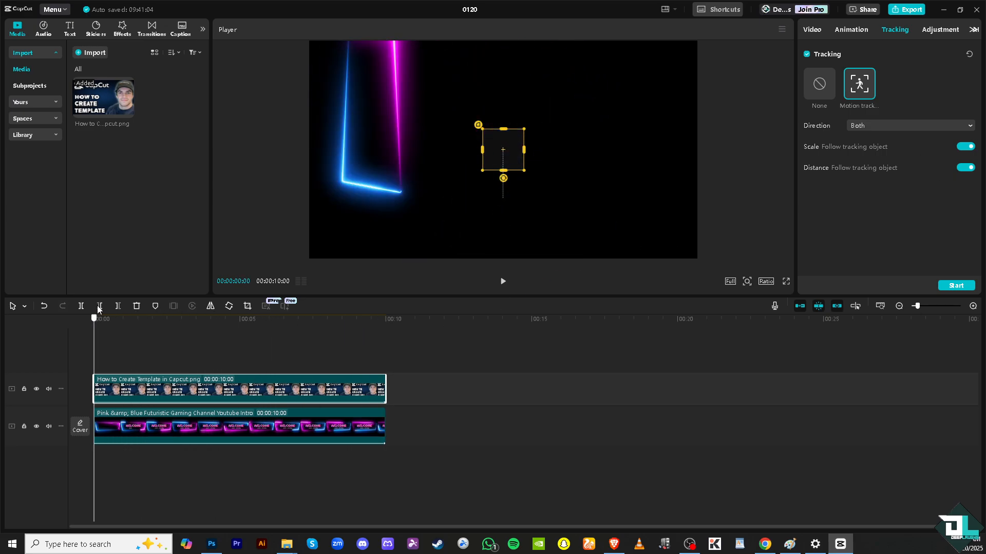
Adjust the thumbnail image's color to Temp 25, Tint 27 and Saturation 31, previewing it around 00:00:04:29.
{"action": "left_click", "coordinate": [941, 30]}
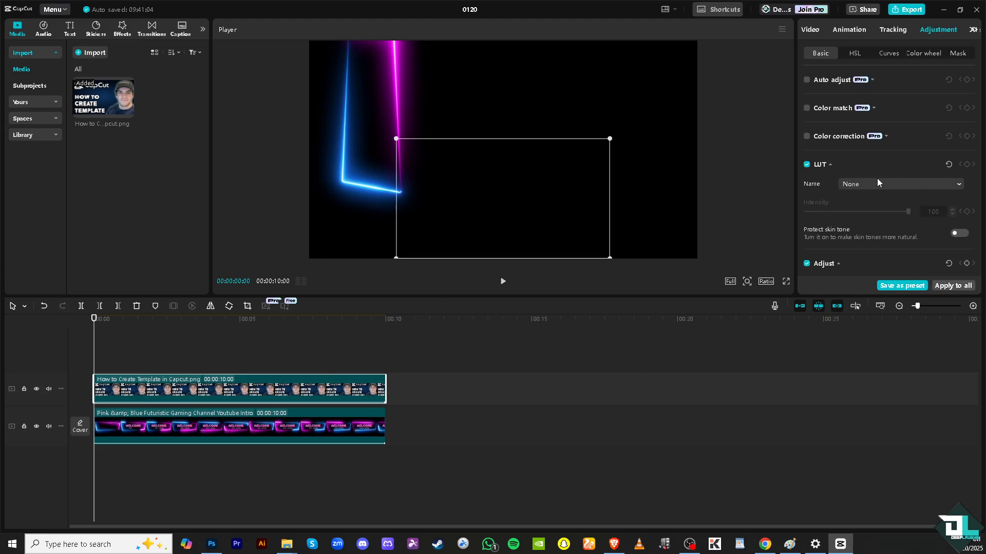
{"action": "scroll", "coordinate": [875, 178], "scroll_direction": "down", "scroll_amount": 3}
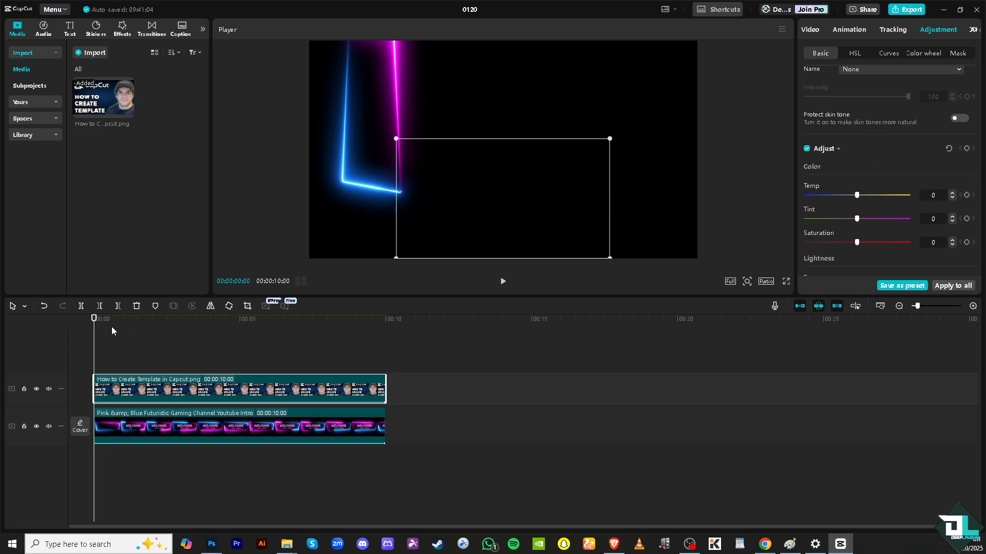
{"action": "left_click_drag", "start_coordinate": [94, 320], "coordinate": [239, 335]}
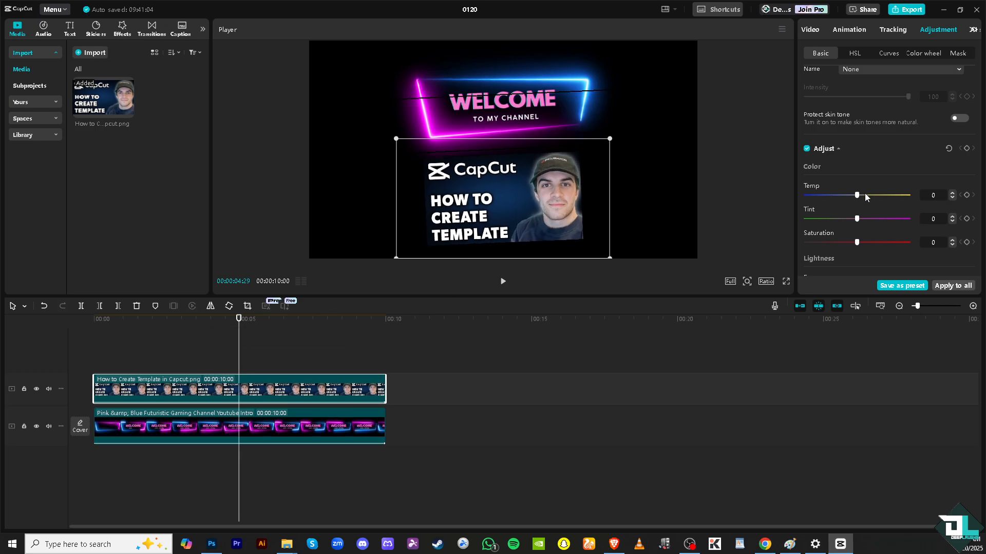
{"action": "left_click_drag", "start_coordinate": [857, 195], "coordinate": [889, 245]}
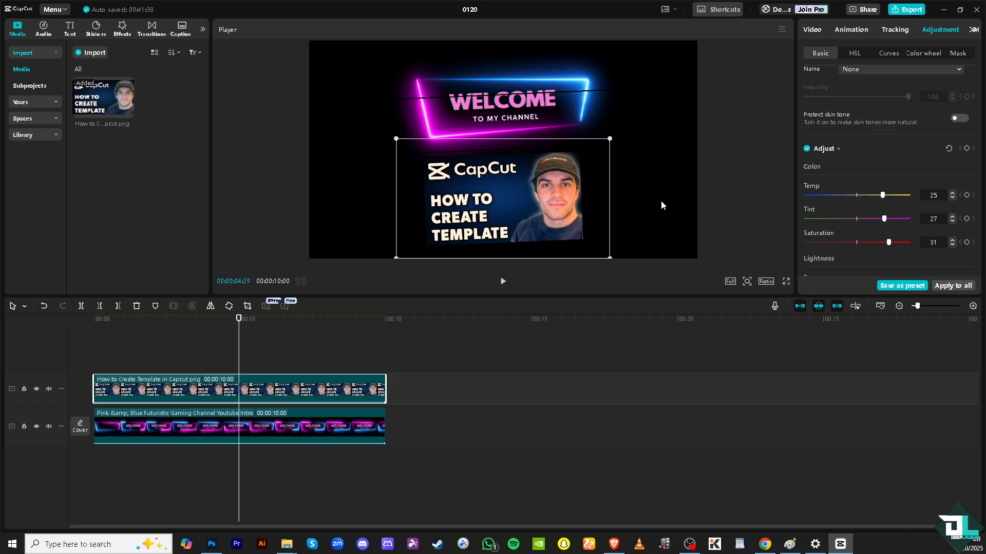
Save the color adjustments as a brand kit preset named "Photo Template Eff" in Deep Laughs's space.
{"action": "left_click", "coordinate": [901, 286]}
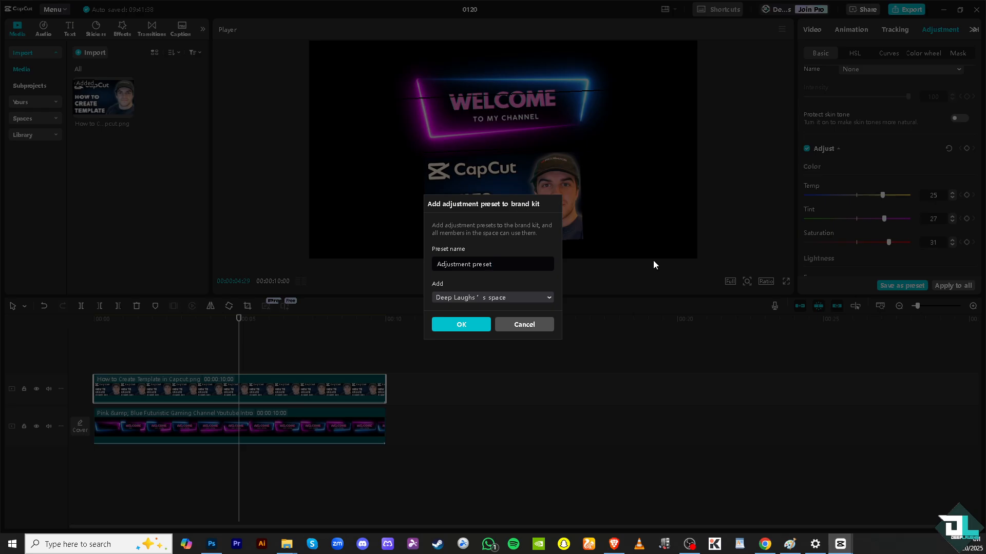
{"action": "key", "text": "ctrl+a"}
{"action": "type", "text": "Photo Template"}
{"action": "type", "text": "Eff"}
{"action": "left_click", "coordinate": [514, 301]}
{"action": "left_click", "coordinate": [522, 277]}
{"action": "left_click", "coordinate": [467, 329]}
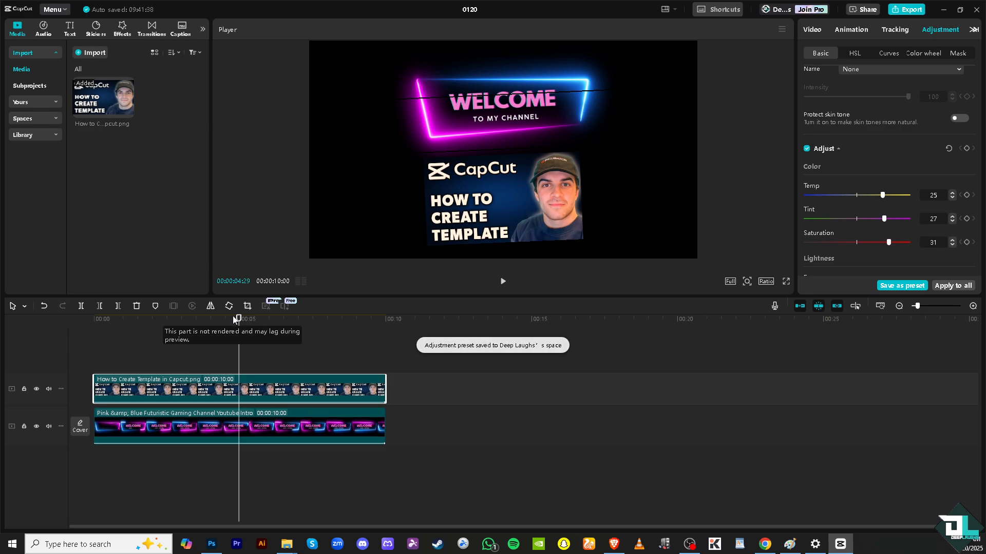
Review the program's Edit and Performance settings and save them without changing any option.
{"action": "left_click_drag", "start_coordinate": [239, 318], "coordinate": [100, 318]}
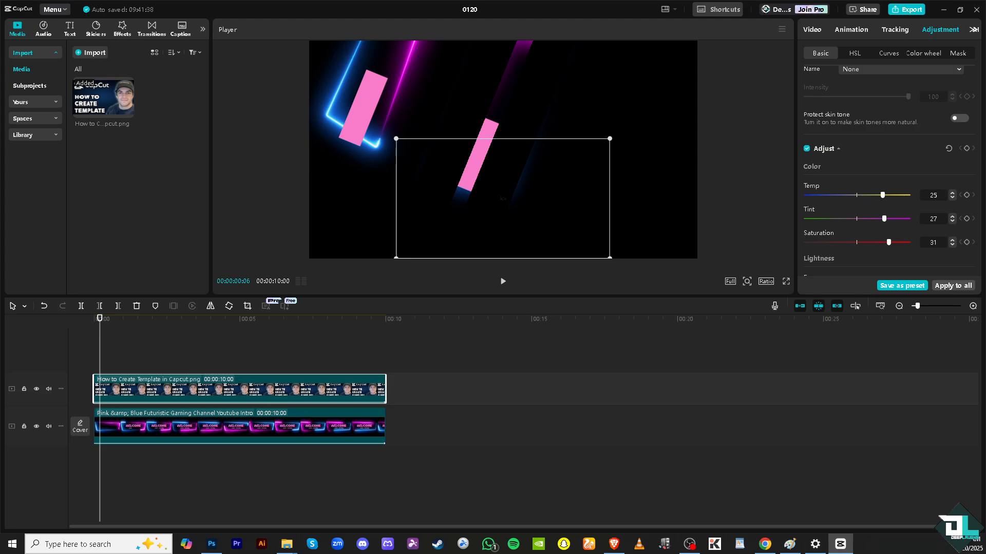
{"action": "left_click", "coordinate": [65, 12]}
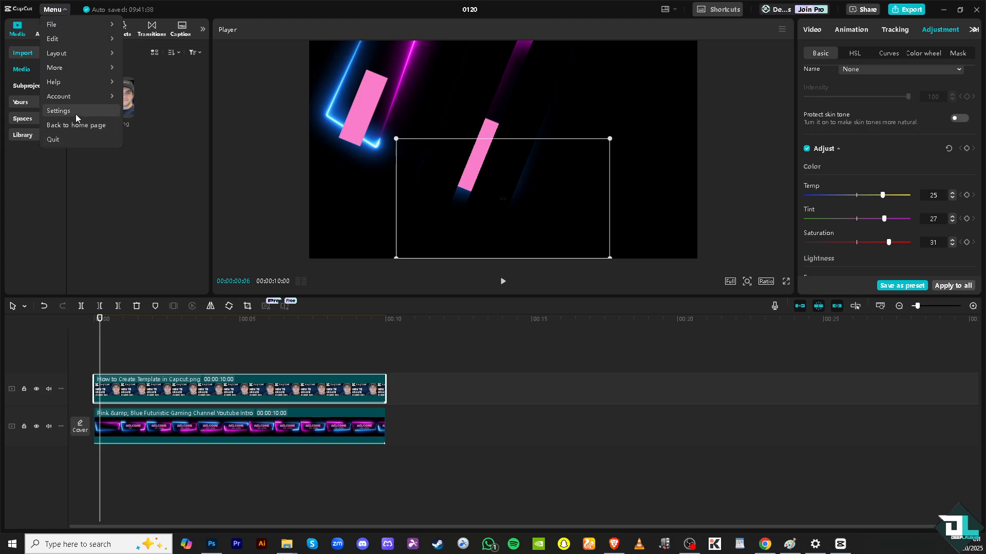
{"action": "left_click", "coordinate": [59, 110]}
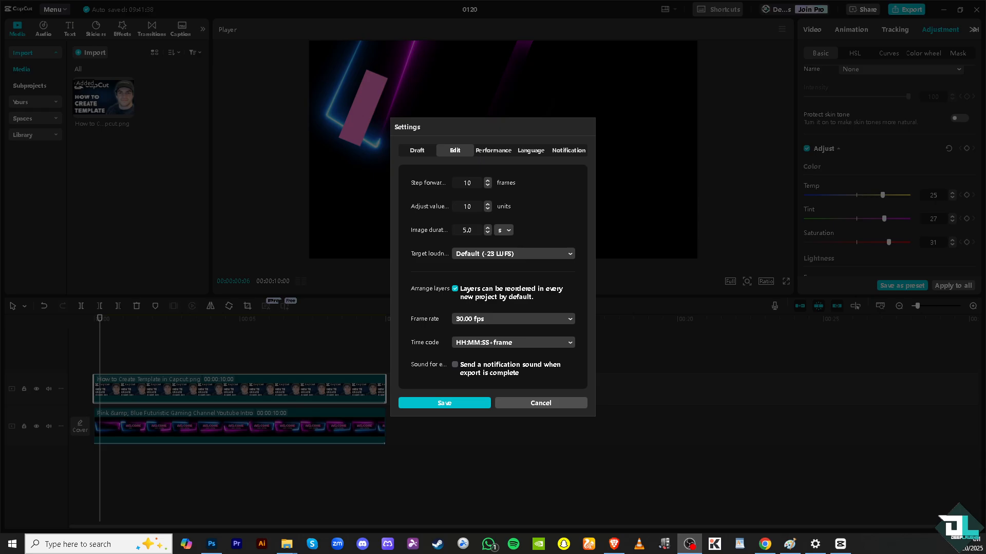
{"action": "left_click", "coordinate": [493, 151]}
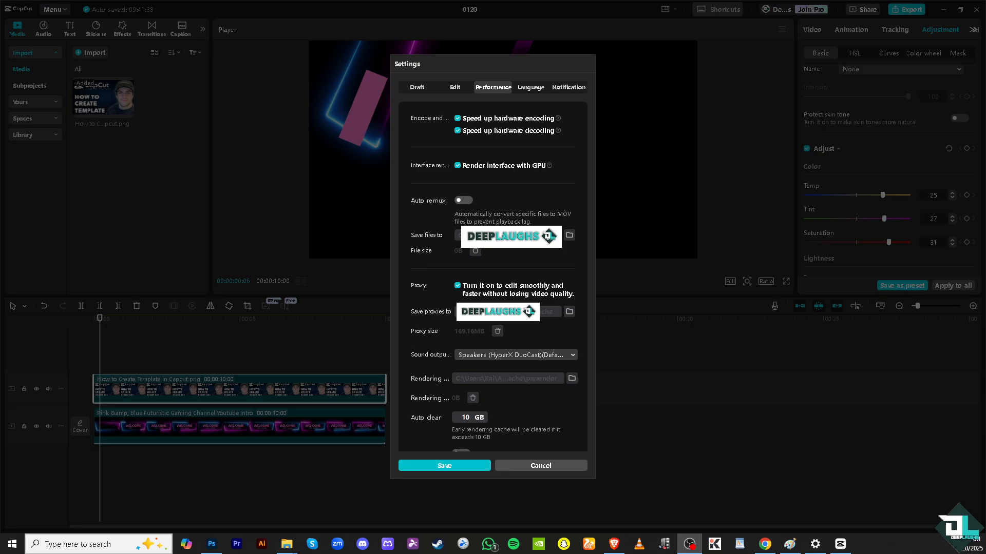
{"action": "left_click", "coordinate": [424, 467]}
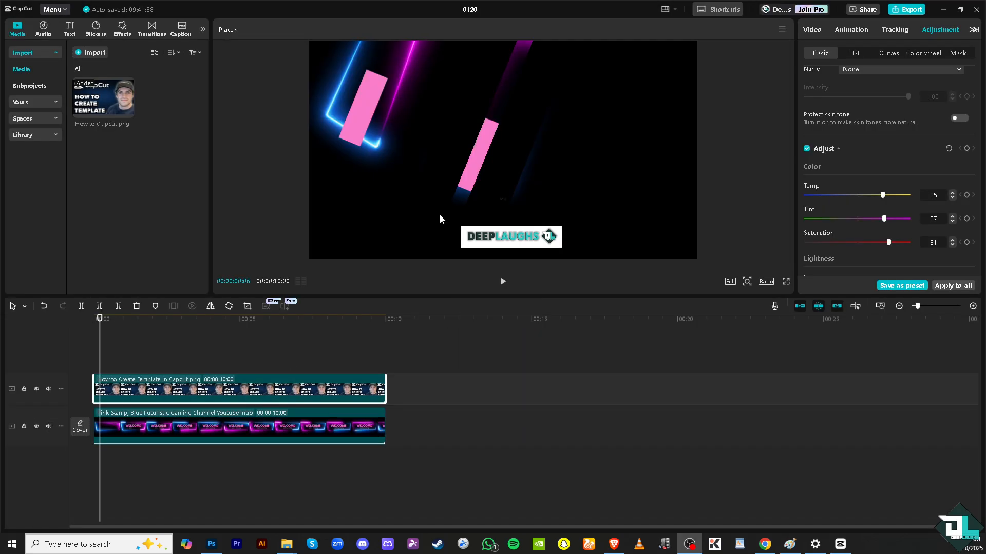
Rename the project as Template and return to the home page.
{"action": "left_click", "coordinate": [476, 10]}
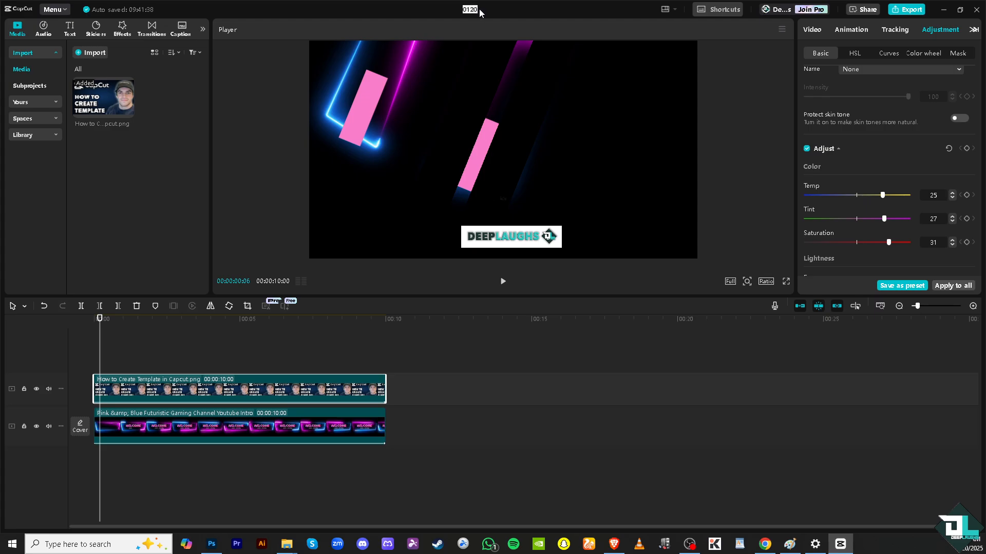
{"action": "type", "text": "Template"}
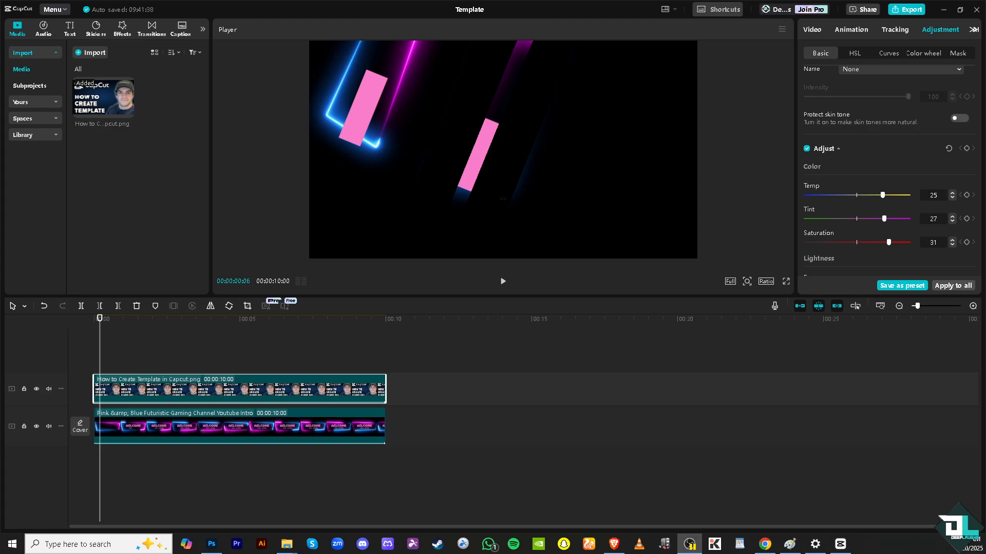
{"action": "left_click", "coordinate": [65, 12]}
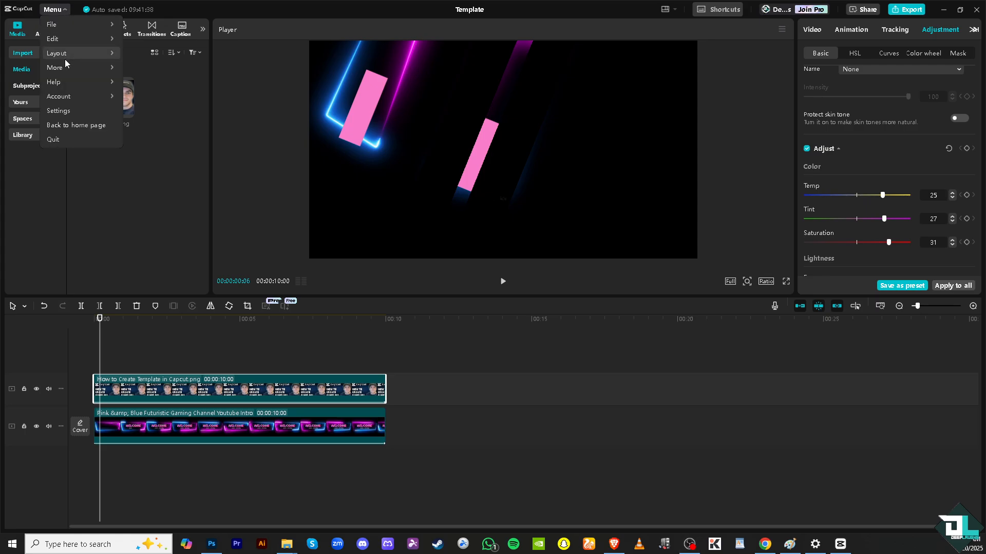
{"action": "left_click", "coordinate": [60, 125]}
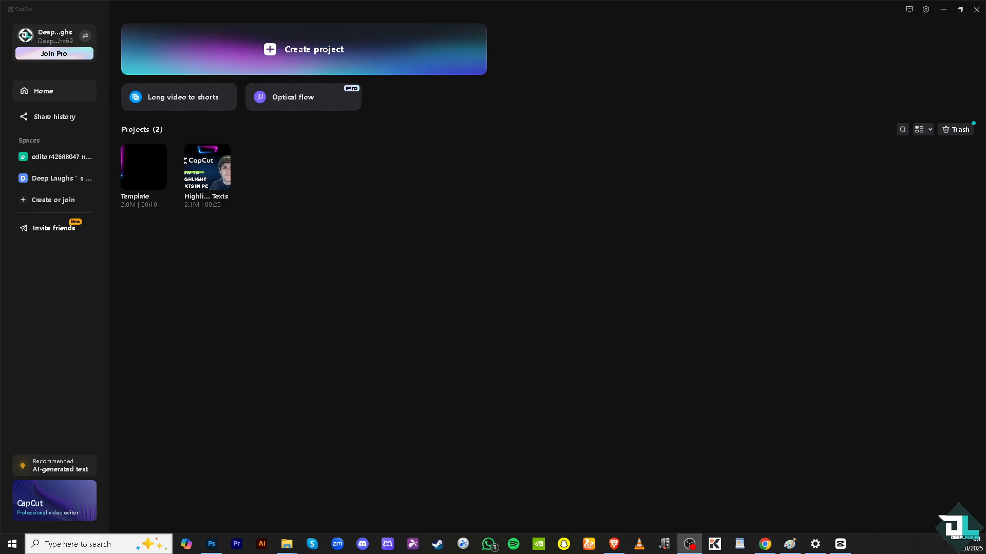
Duplicate the Template project and rename the copy as "Duplictae of Template".
{"action": "right_click", "coordinate": [154, 174]}
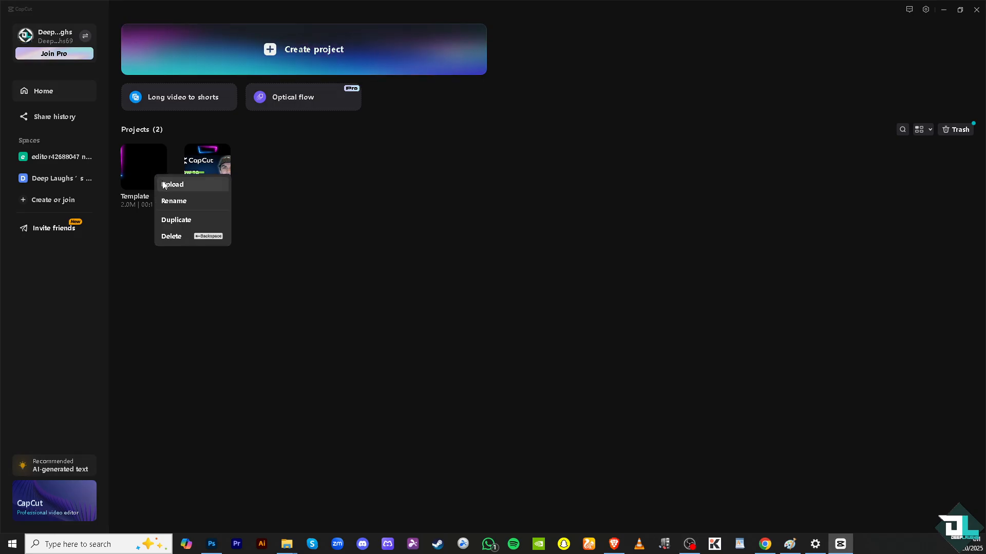
{"action": "left_click", "coordinate": [174, 220]}
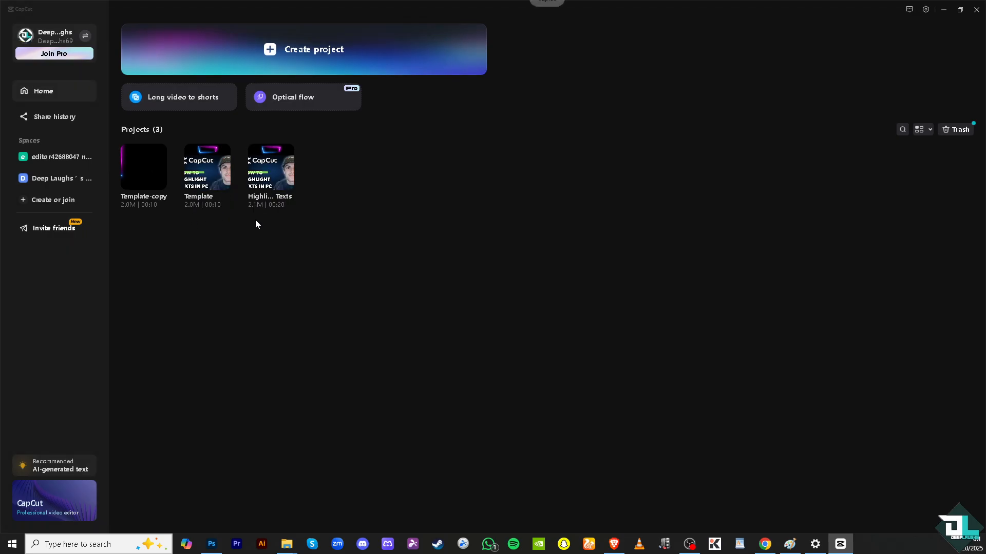
{"action": "right_click", "coordinate": [149, 172]}
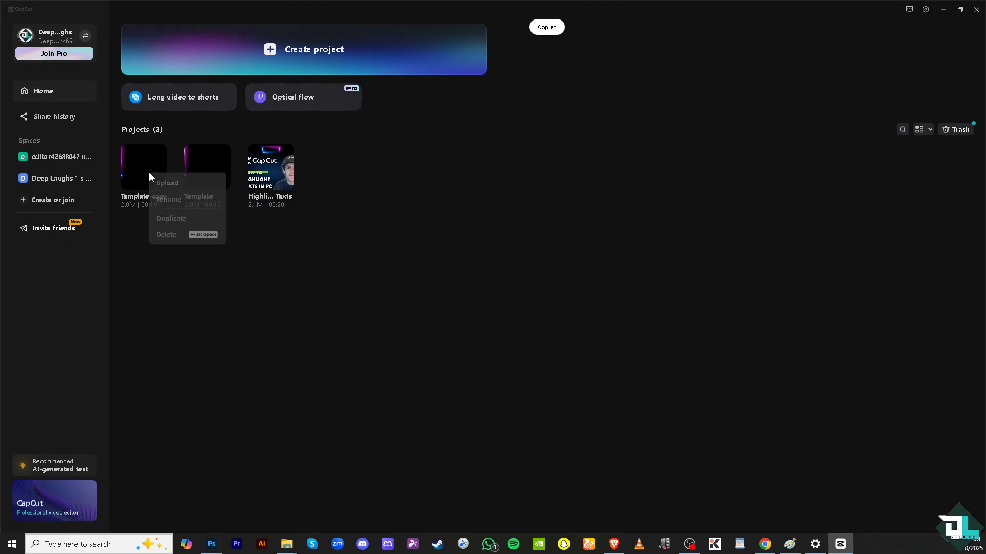
{"action": "left_click", "coordinate": [181, 202]}
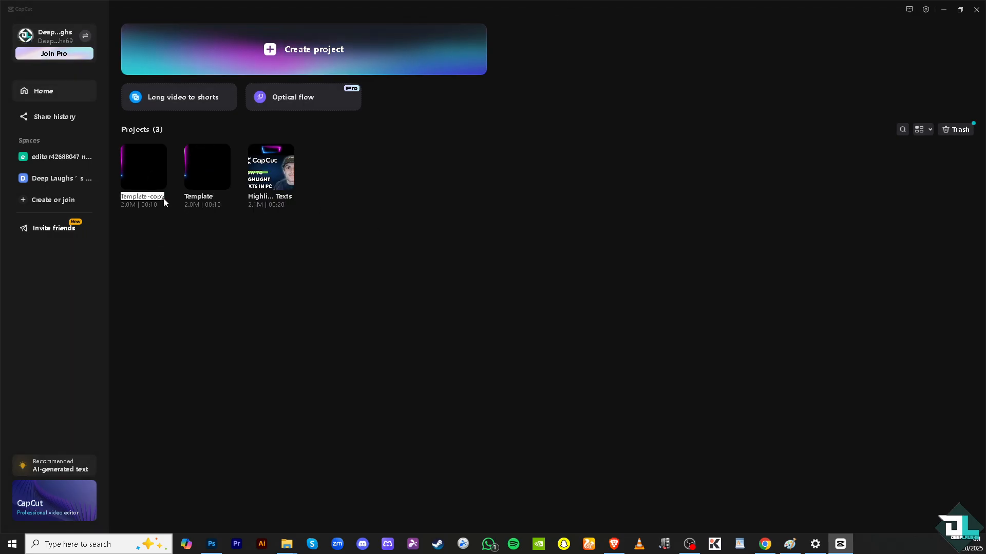
{"action": "type", "text": "Dupl"}
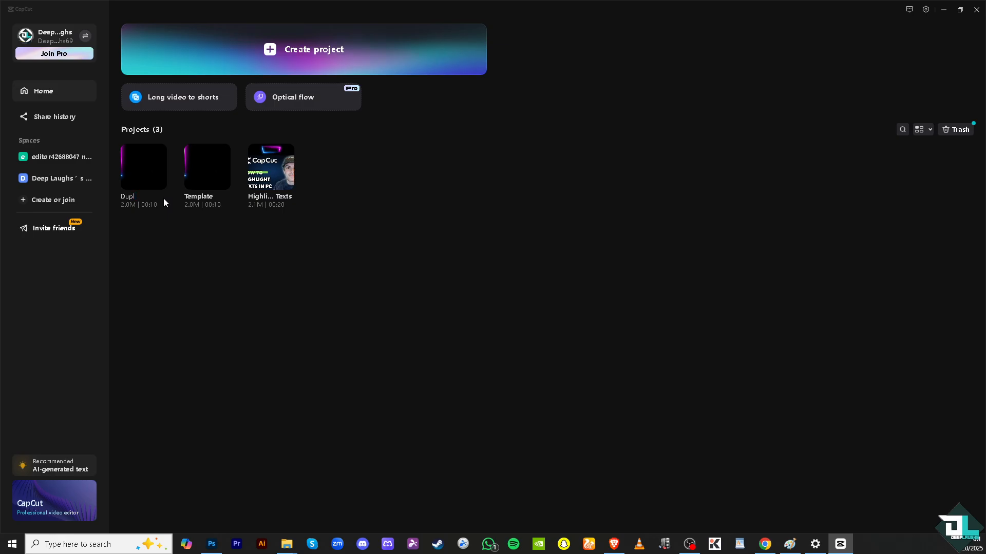
{"action": "type", "text": "ictae of"}
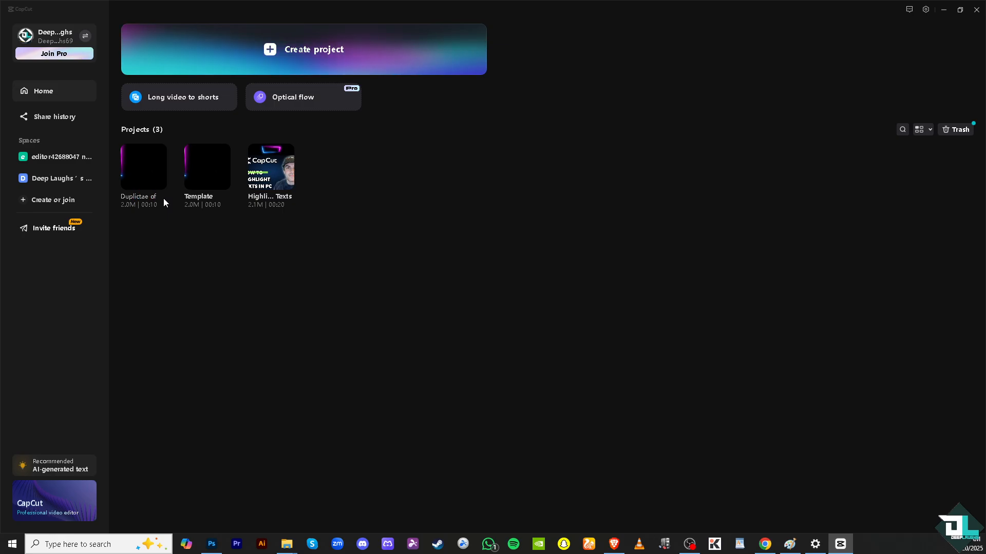
{"action": "type", "text": " Template"}
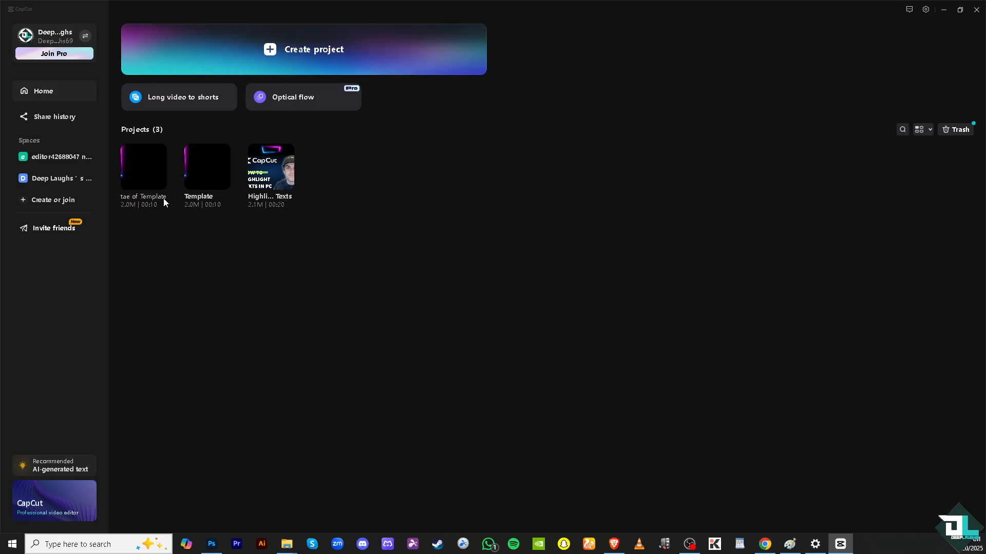
{"action": "left_click", "coordinate": [8, 300]}
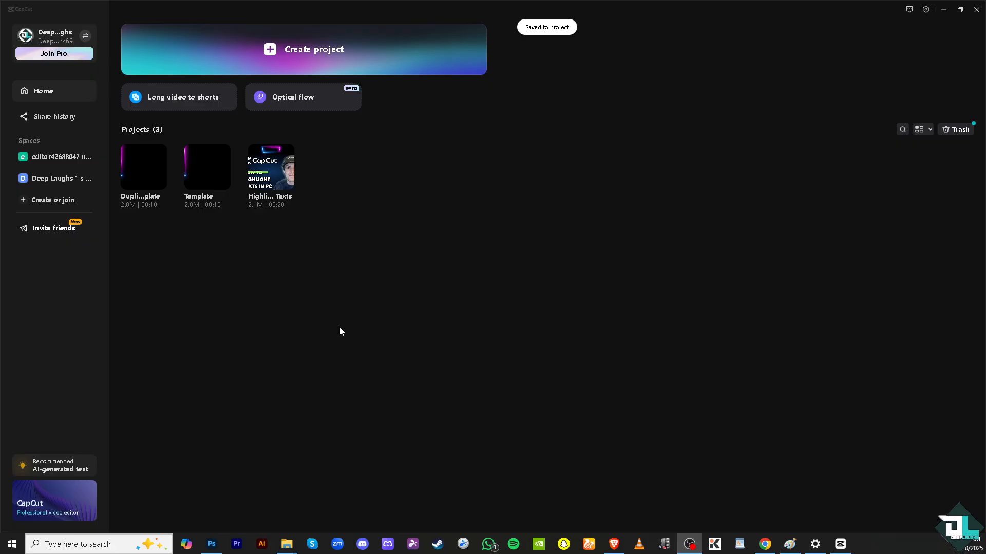
Move the renamed duplicate of the Template project to the trash.
{"action": "left_click", "coordinate": [160, 184]}
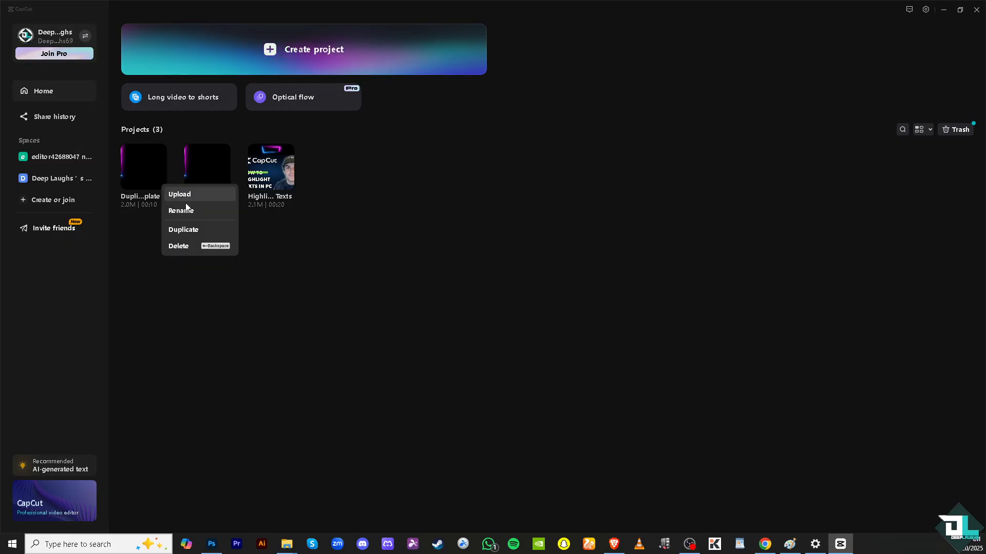
{"action": "left_click", "coordinate": [179, 246]}
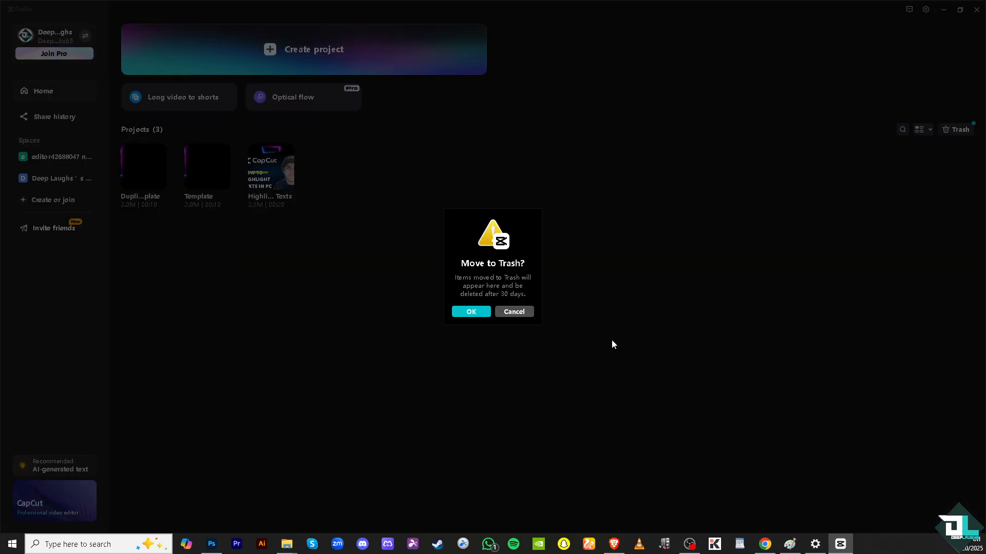
{"action": "left_click", "coordinate": [473, 313]}
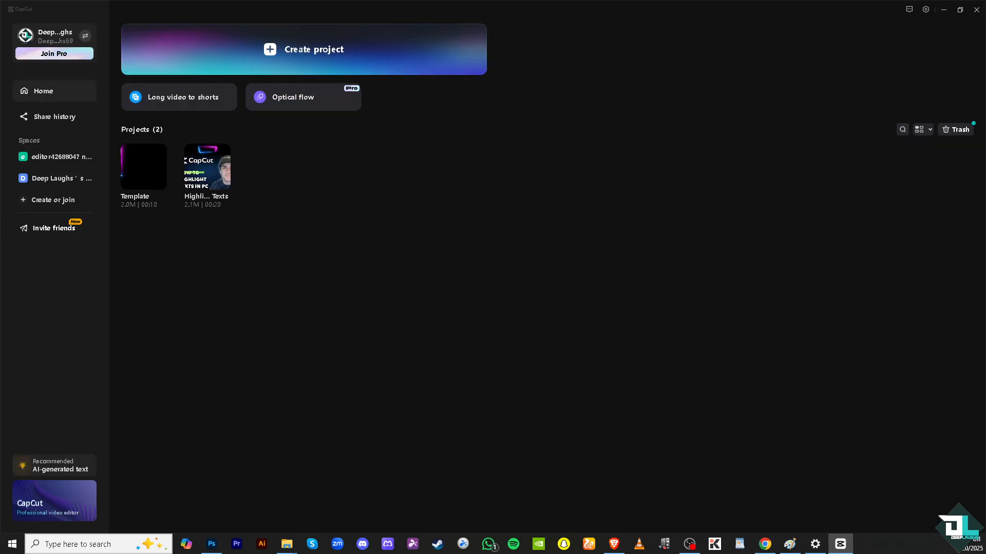